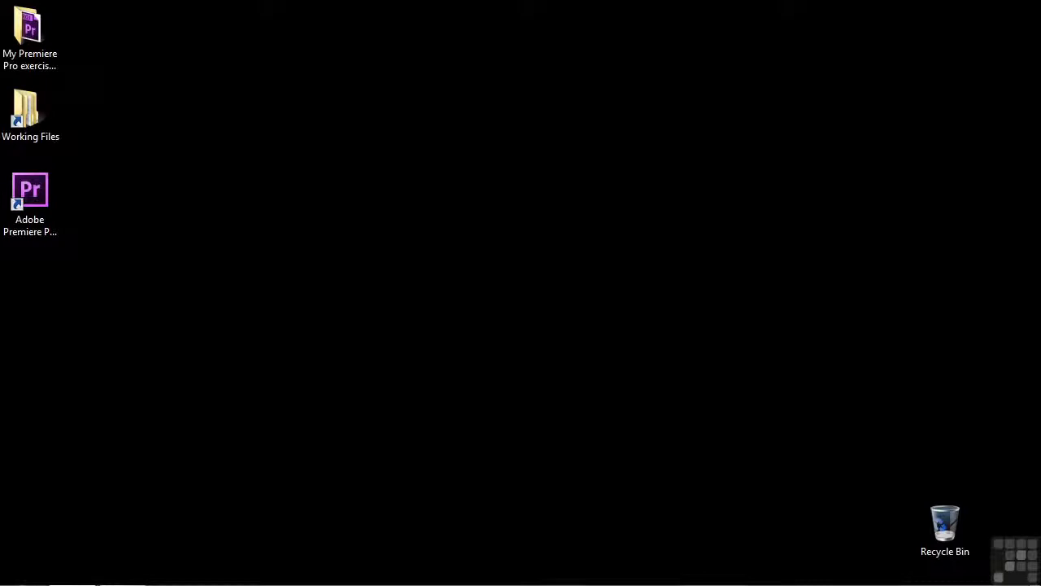
Step: Open the project 0604-slip slide.prproj from the Working Files projects folder and scrub the bike riding sequence to 00:00:36:23
double_click(26, 110)
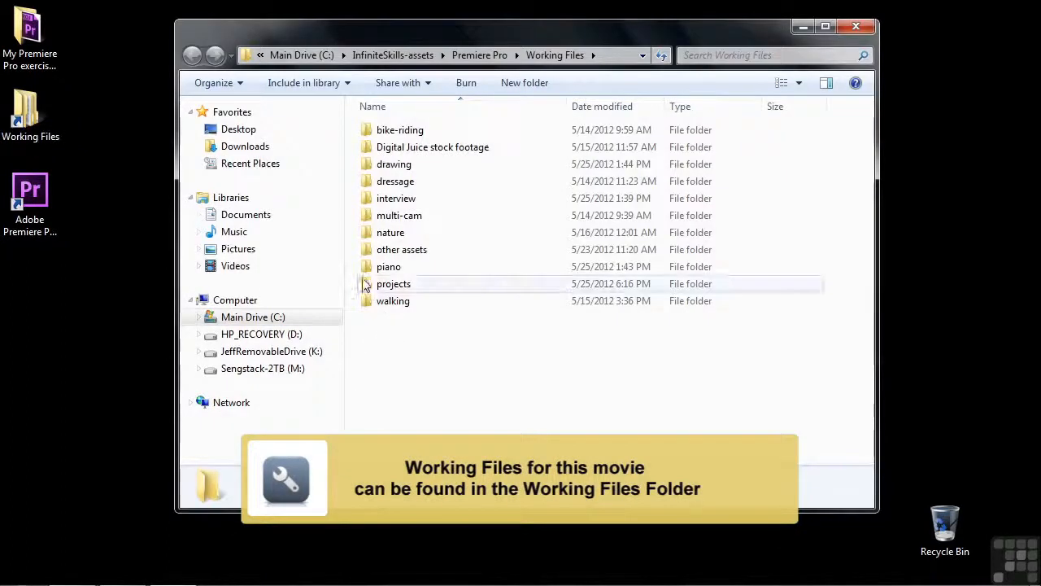
double_click(364, 285)
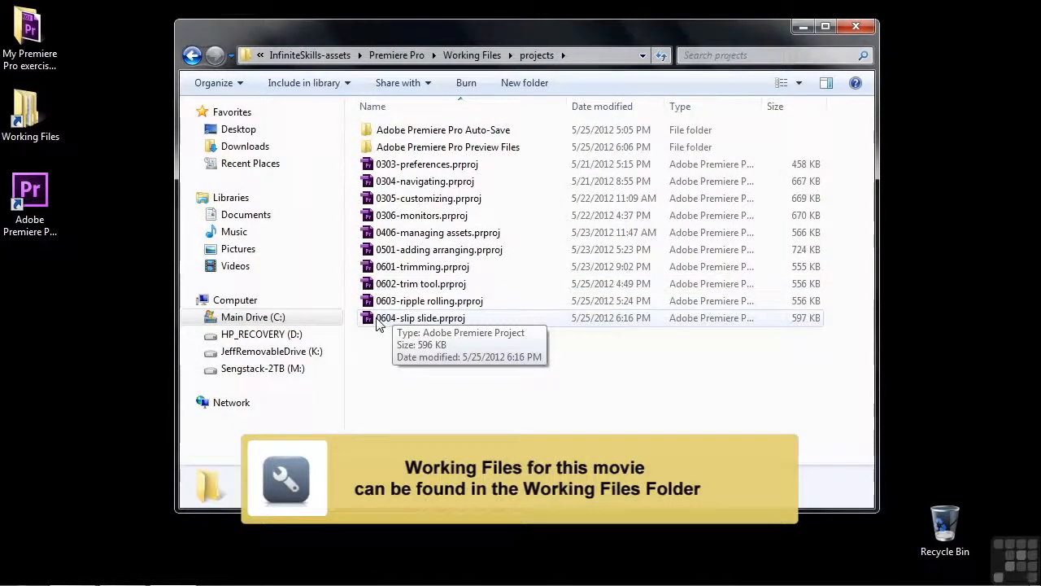
double_click(377, 319)
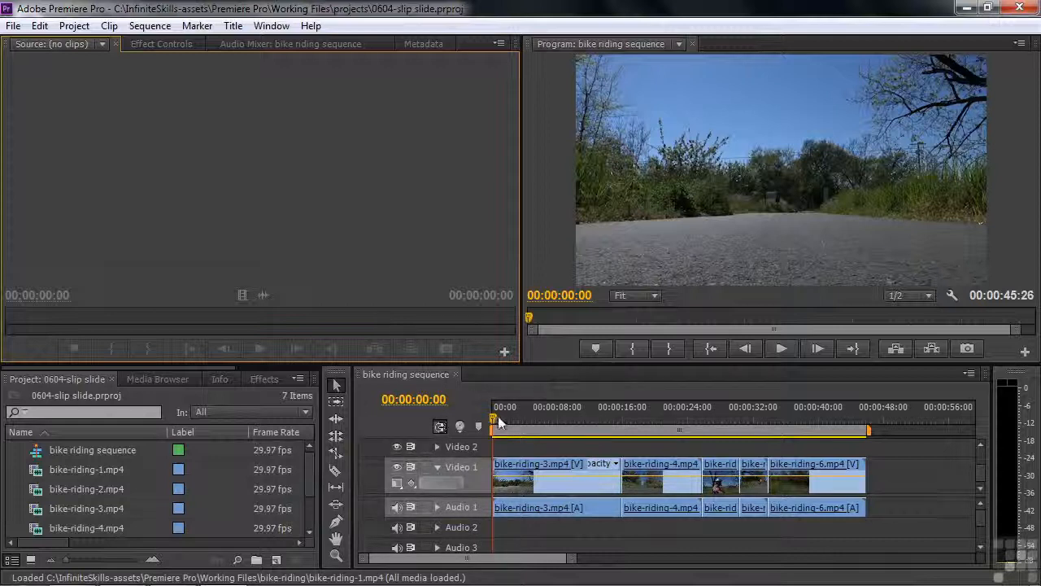
drag(494, 417, 804, 456)
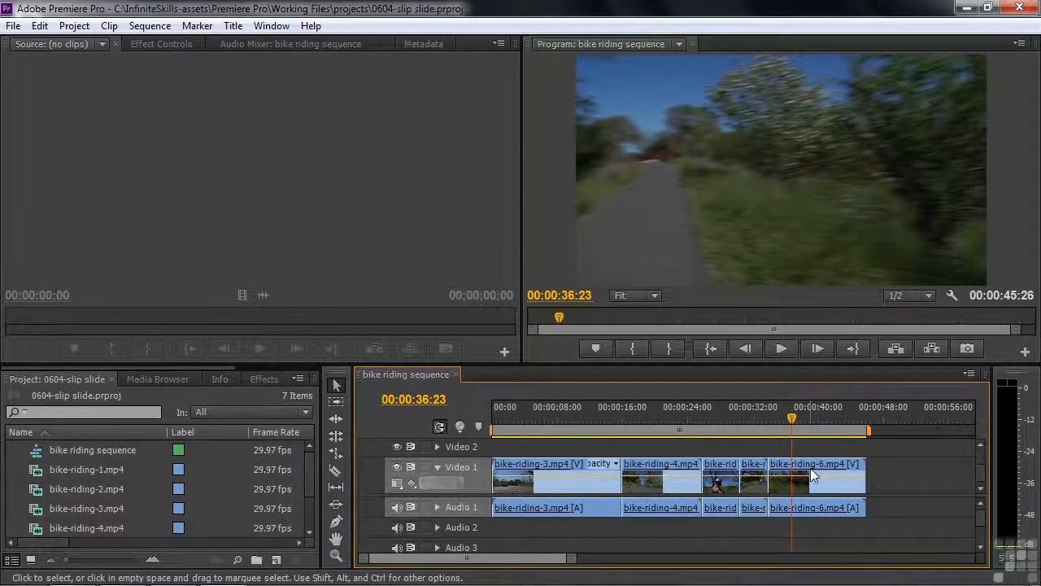
Step: Select bike-riding-4.mp4 and every clip after it on Video 1 with the Track Select tool, and activate the Pen tool
click(336, 406)
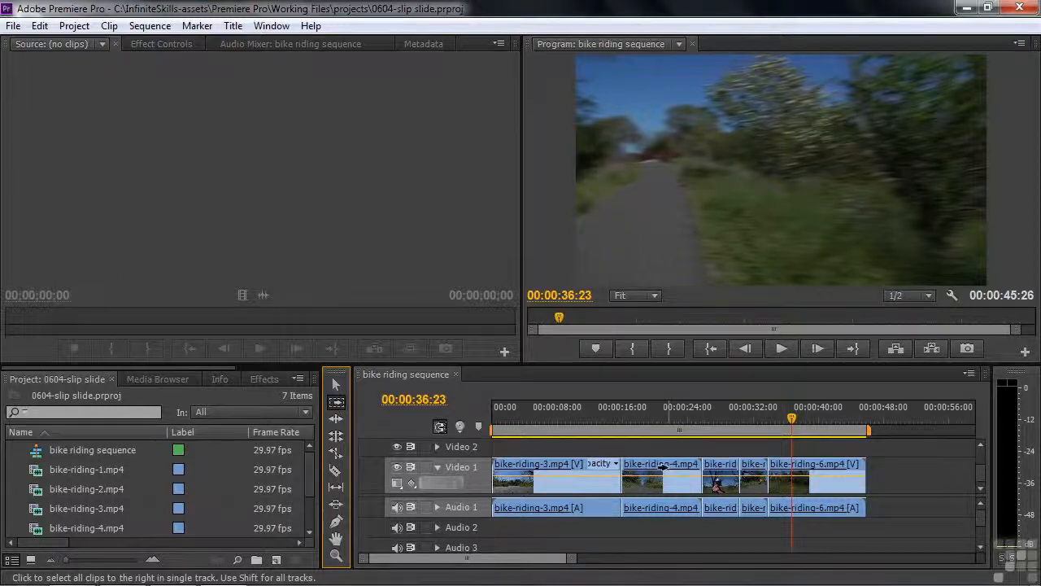
click(661, 468)
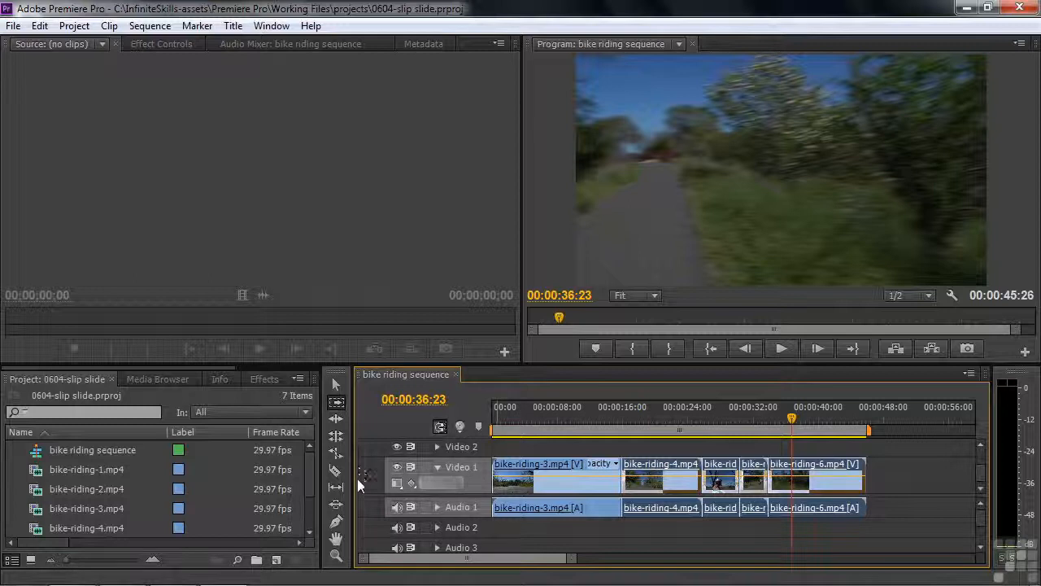
click(335, 521)
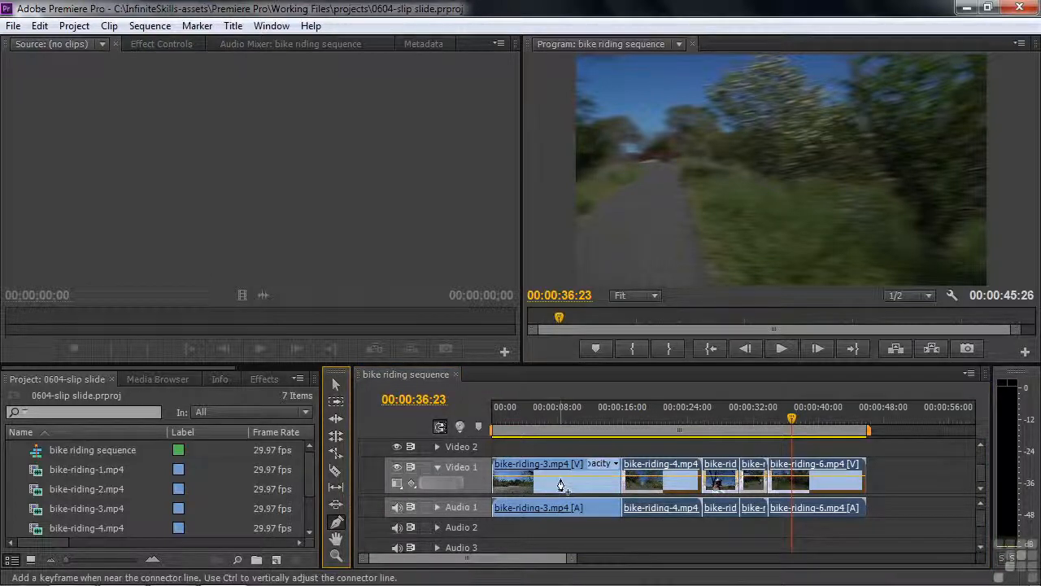
Step: Pan the timeline with the Hand tool, and use the Zoom tool to magnify bike-riding-3.mp4 and return to the full sequence
click(338, 540)
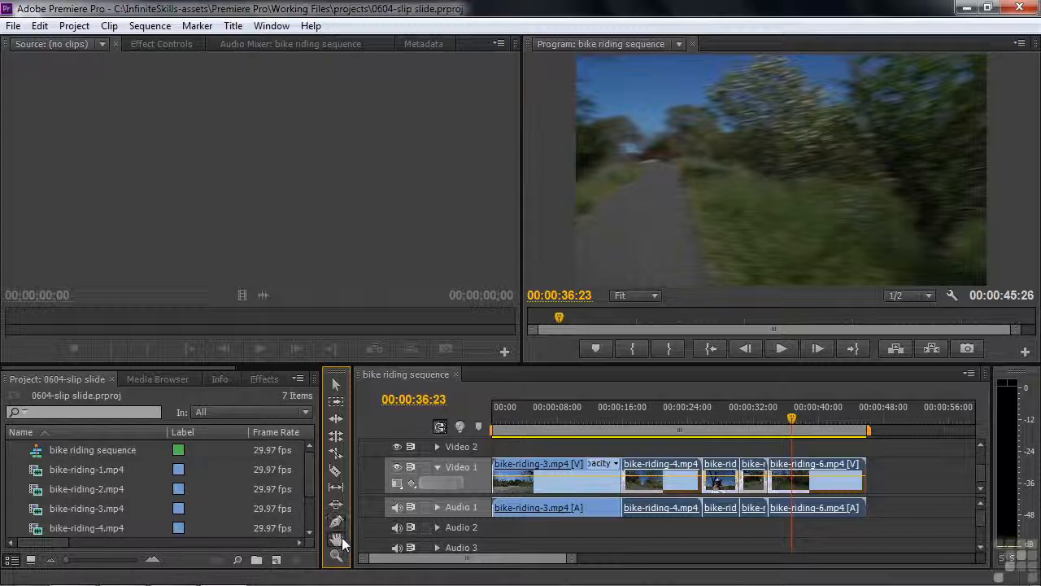
drag(462, 559, 439, 562)
mouse_move(565, 488)
mouse_down()
mouse_move(513, 485)
mouse_move(560, 488)
mouse_move(551, 493)
mouse_up()
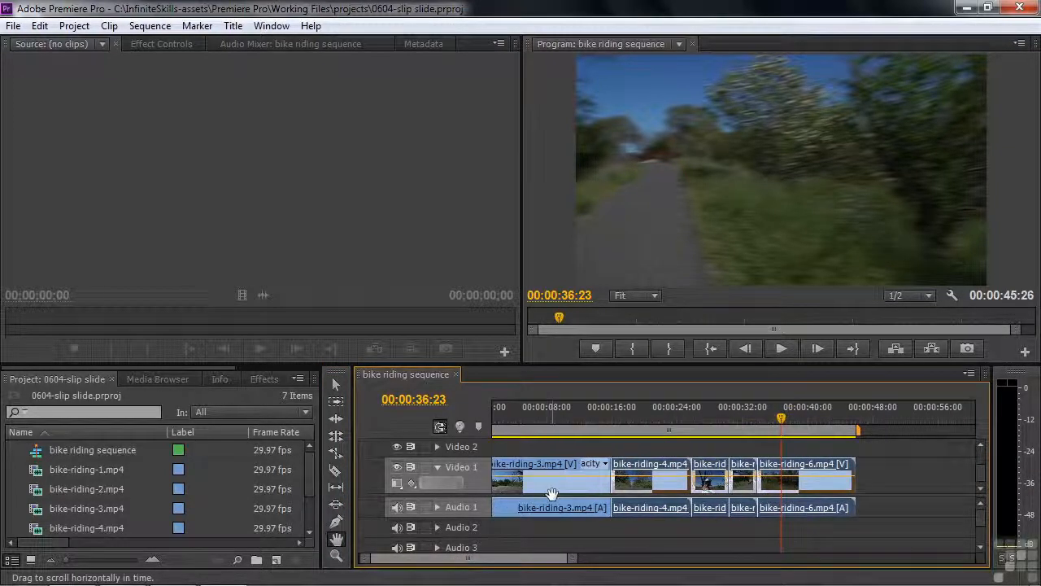
click(336, 556)
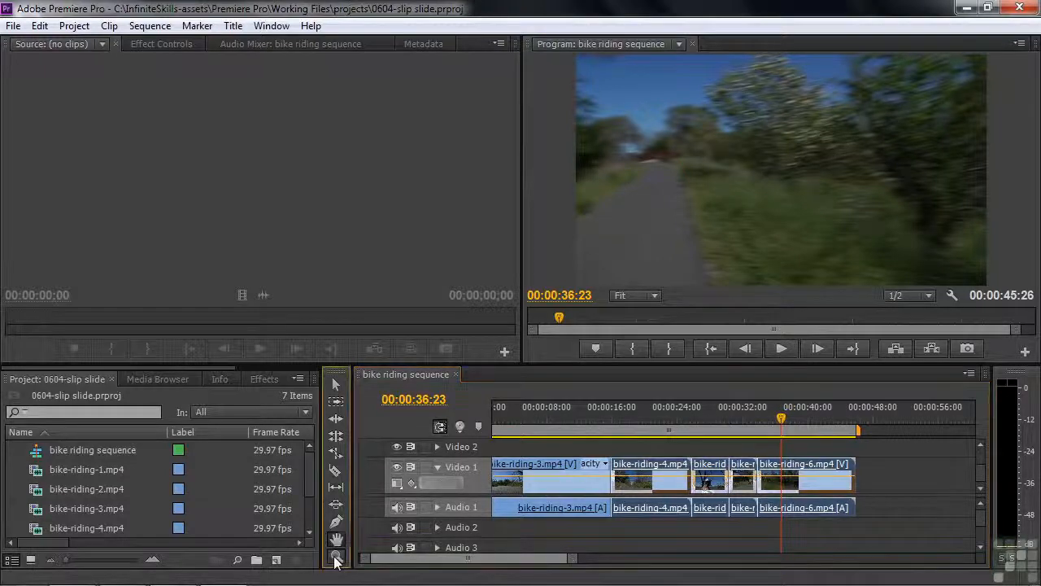
click(540, 488)
click(541, 487)
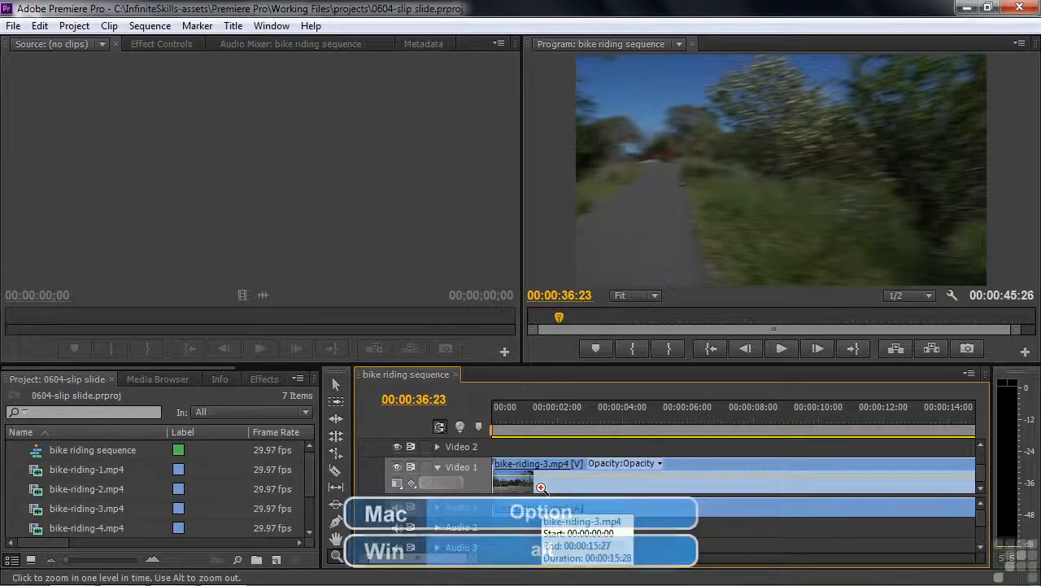
alt+click(541, 487)
alt+click(541, 487)
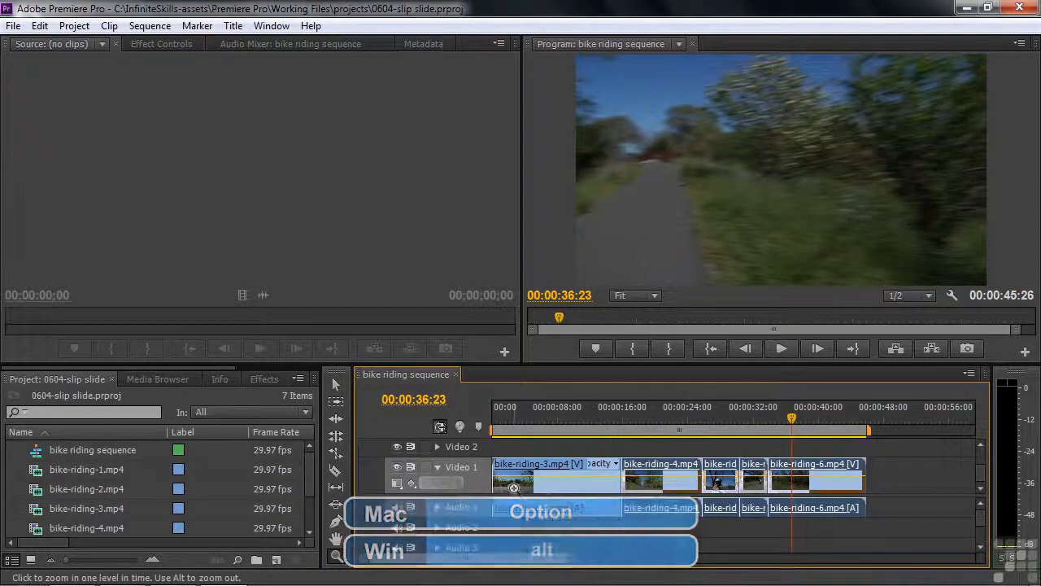
Step: Switch between the Selection and Razor tools and deselect all clips in the bike riding sequence
click(336, 386)
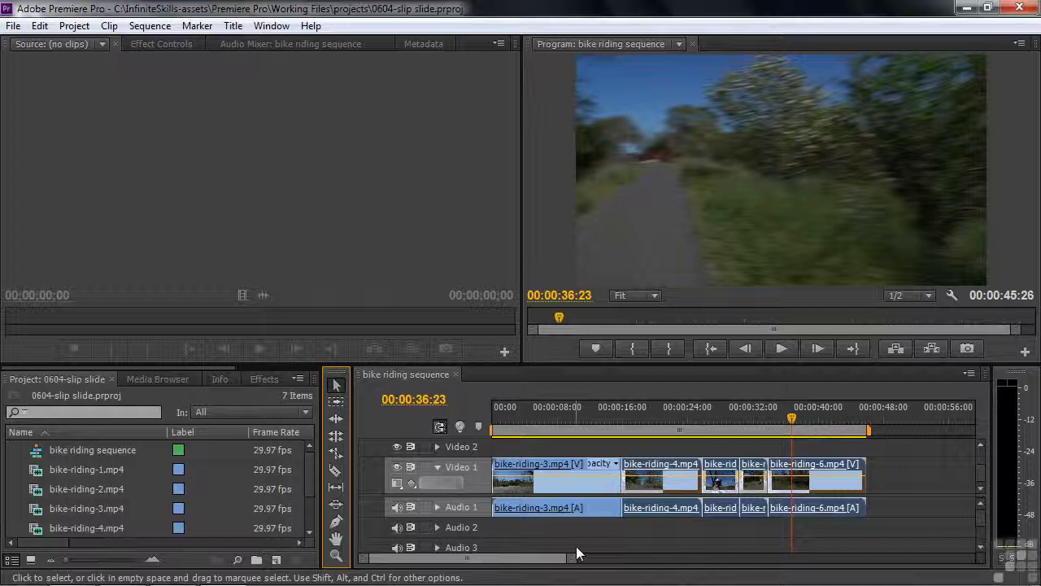
key(c)
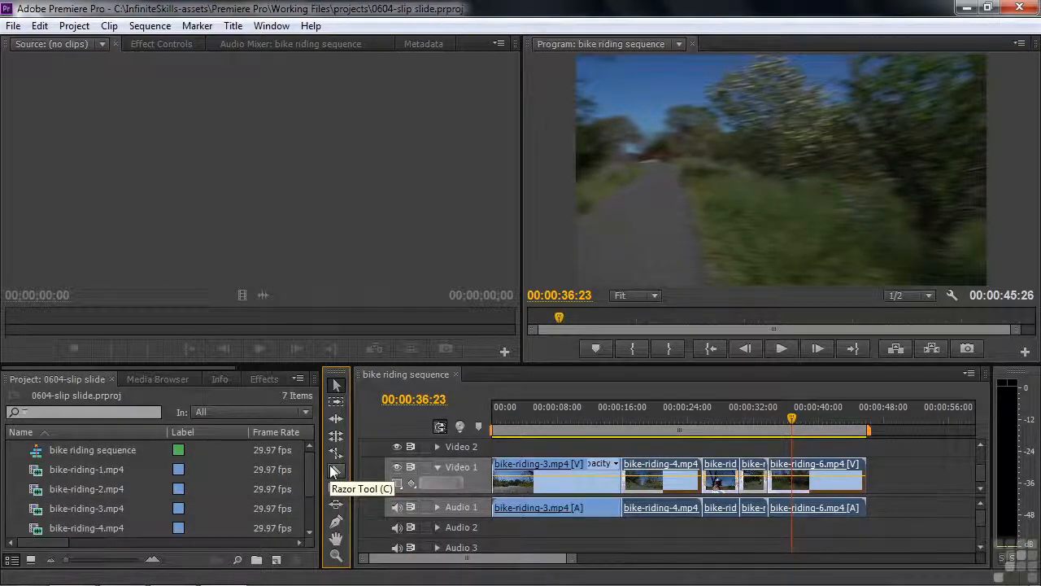
click(336, 488)
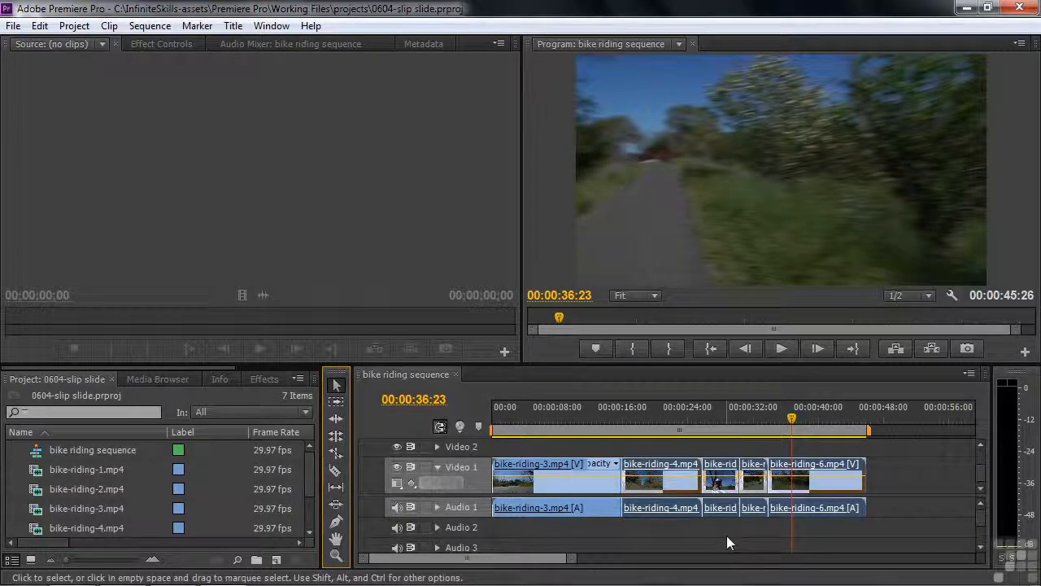
key(c)
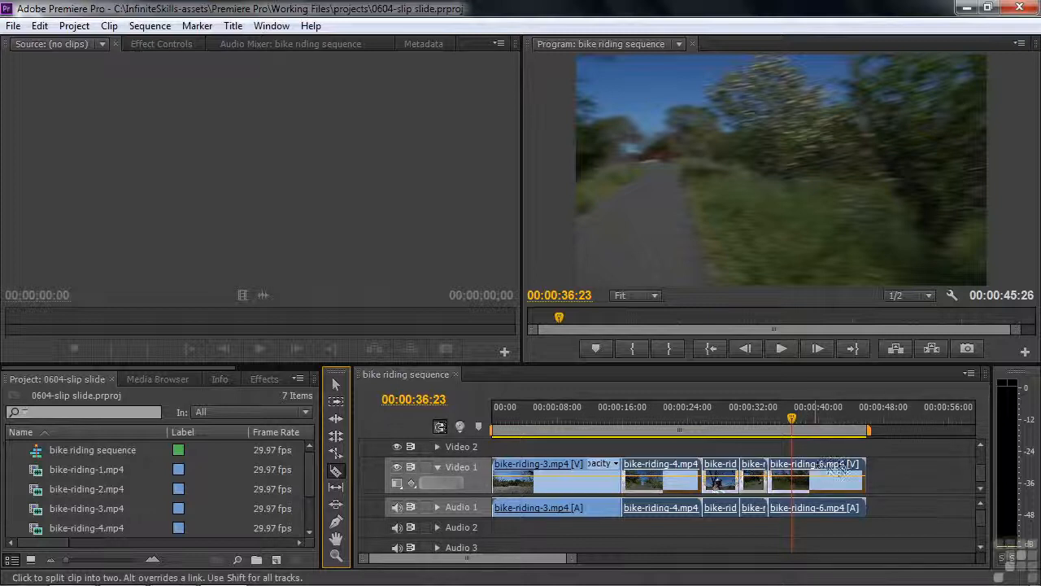
click(919, 457)
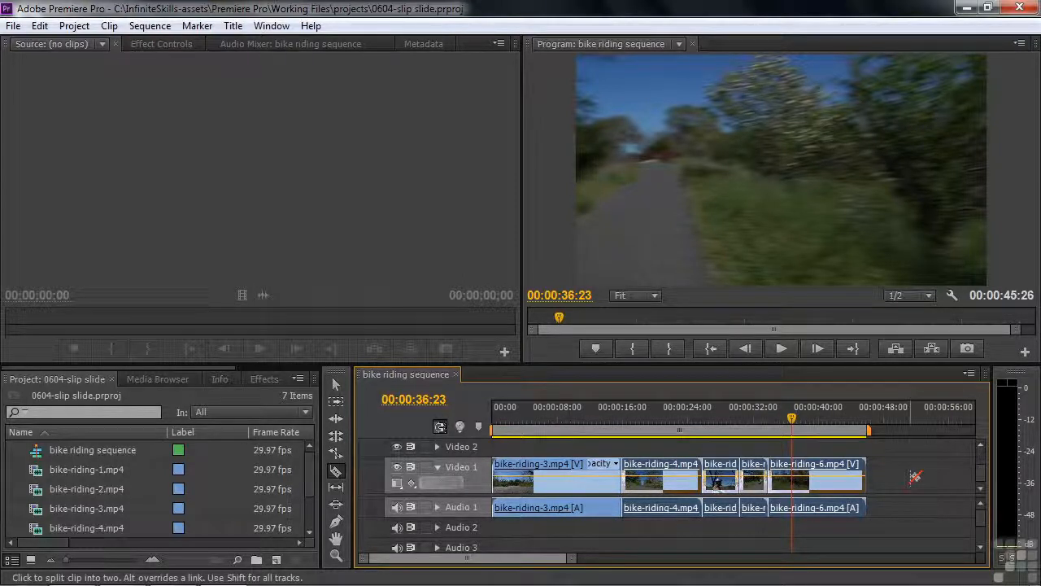
click(336, 385)
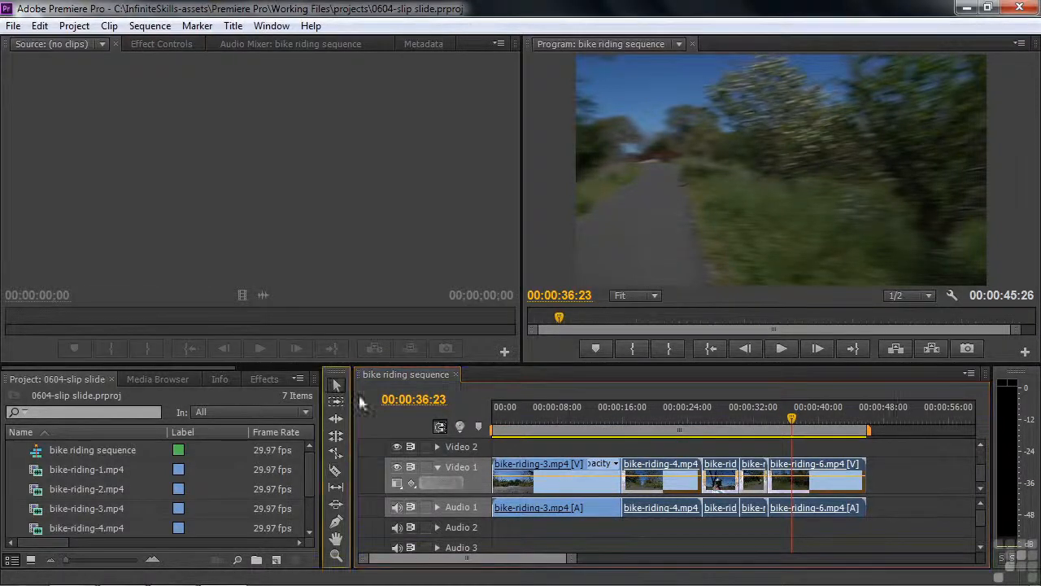
click(943, 509)
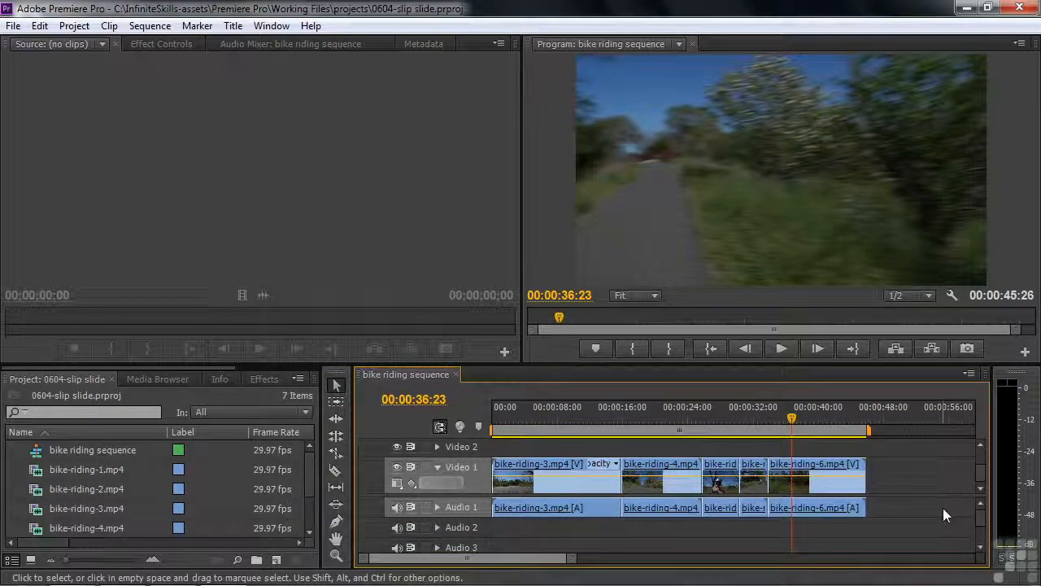
Step: Split the bike-riding-6.mp4 clip into four pieces with three Razor tool cuts
key(c)
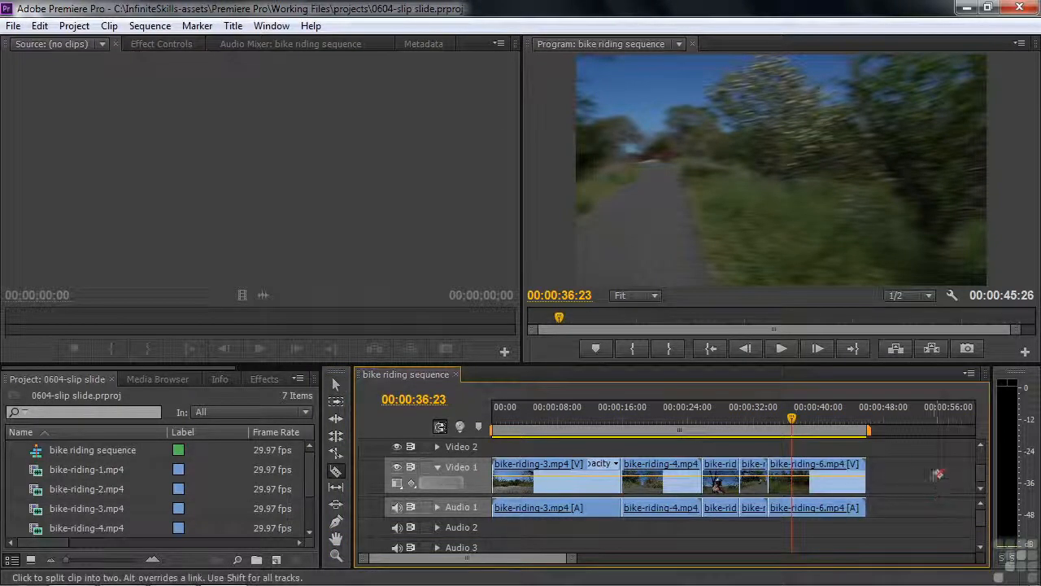
click(841, 478)
click(821, 480)
click(793, 484)
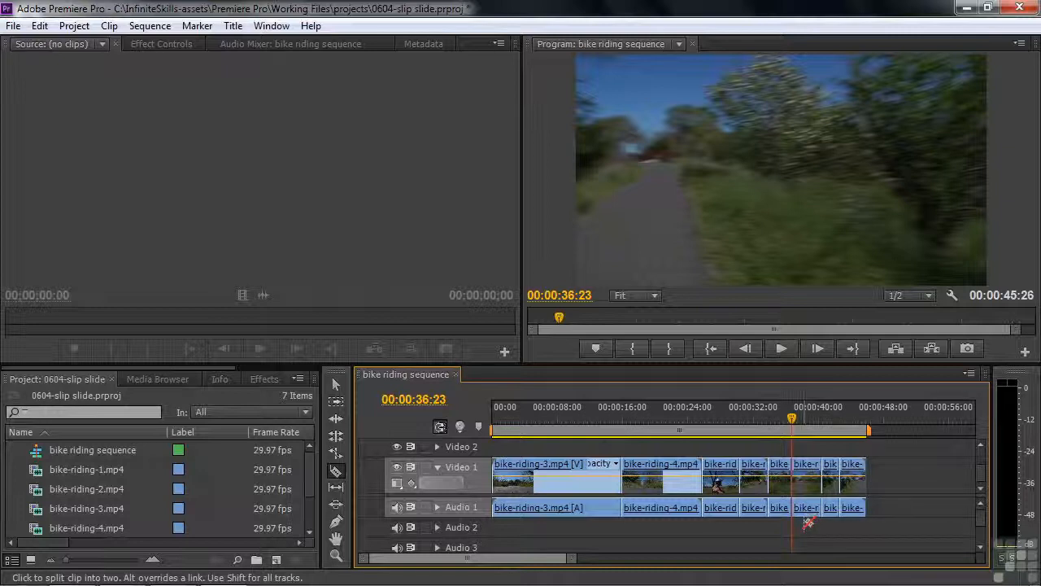
Step: Undo the three Razor cuts on bike-riding-6.mp4
key(ctrl+z)
key(ctrl+z)
key(ctrl+z)
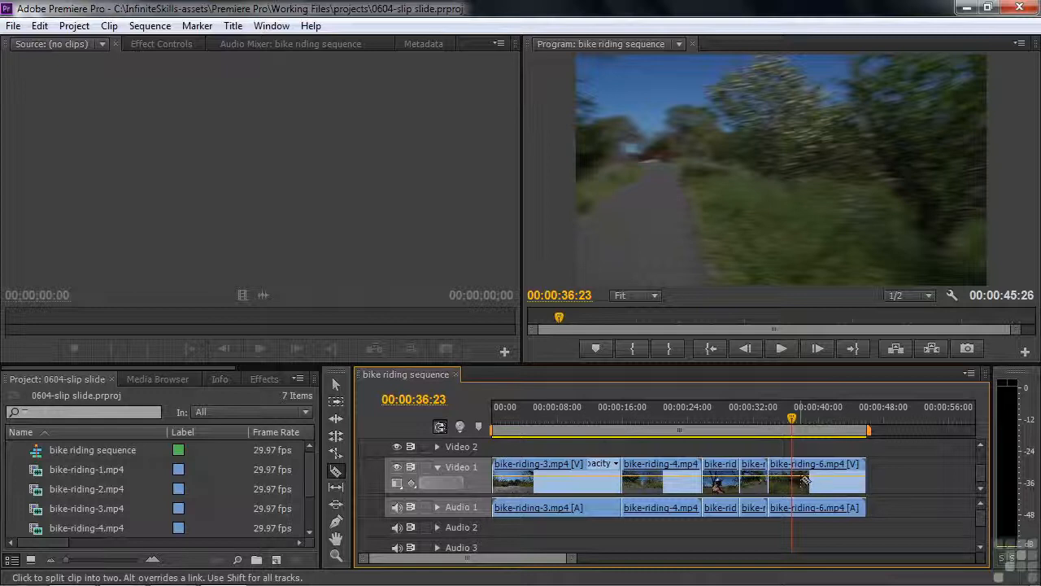
Step: Play the bike-riding-6.mp4 section from about 00:00:37:11 and stop the playhead at 00:00:41:07
drag(790, 419, 799, 440)
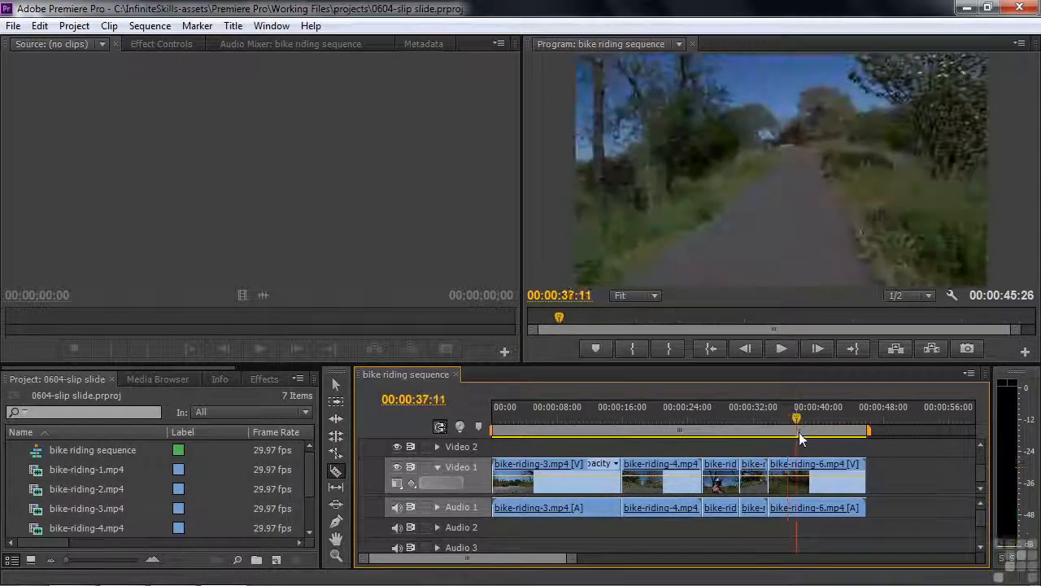
key(space)
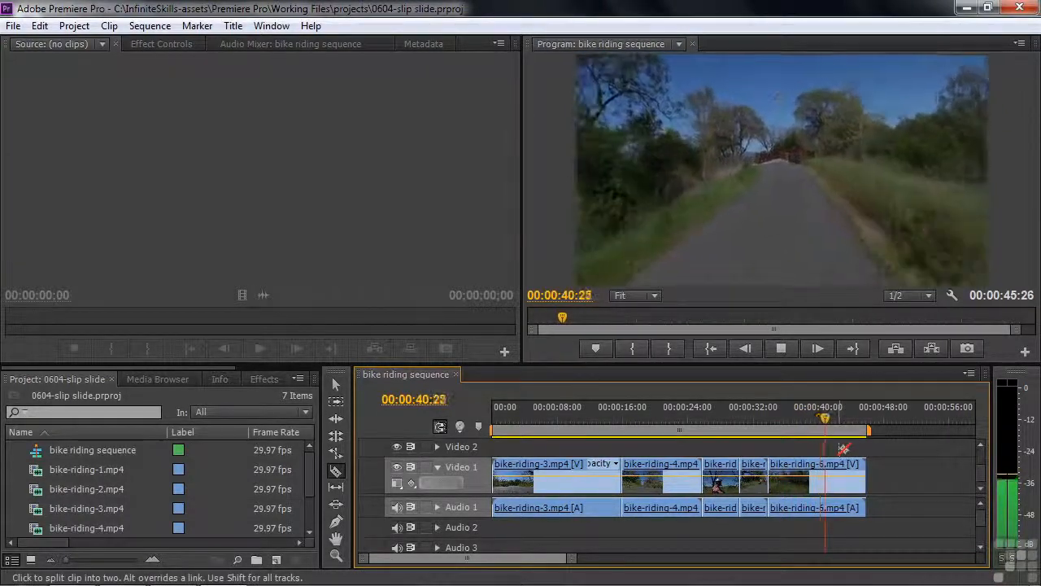
key(space)
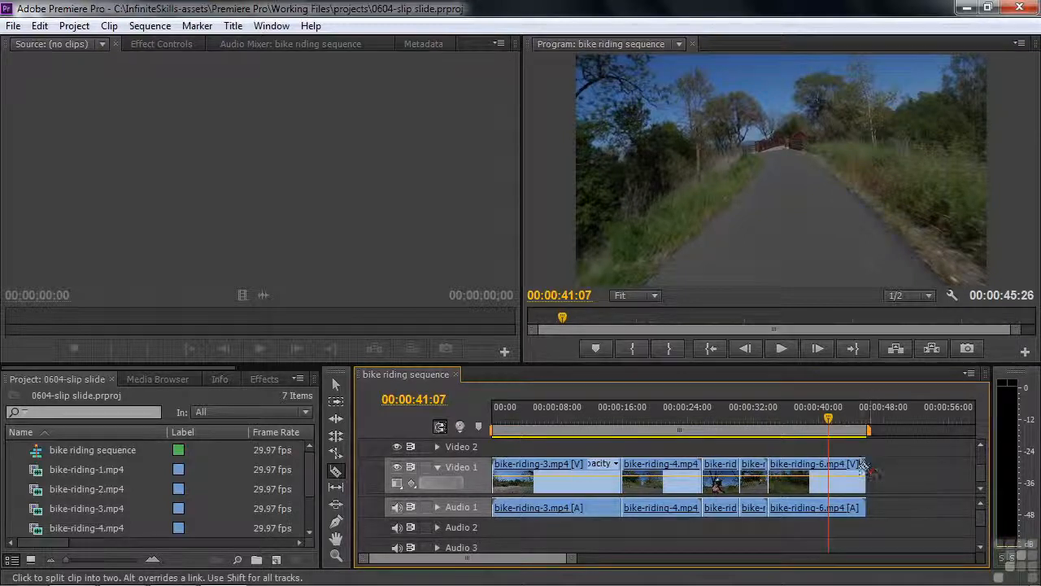
Step: Try trimming the end of bike-riding-6.mp4 back to the playhead with the Selection tool, and undo the trim
click(337, 384)
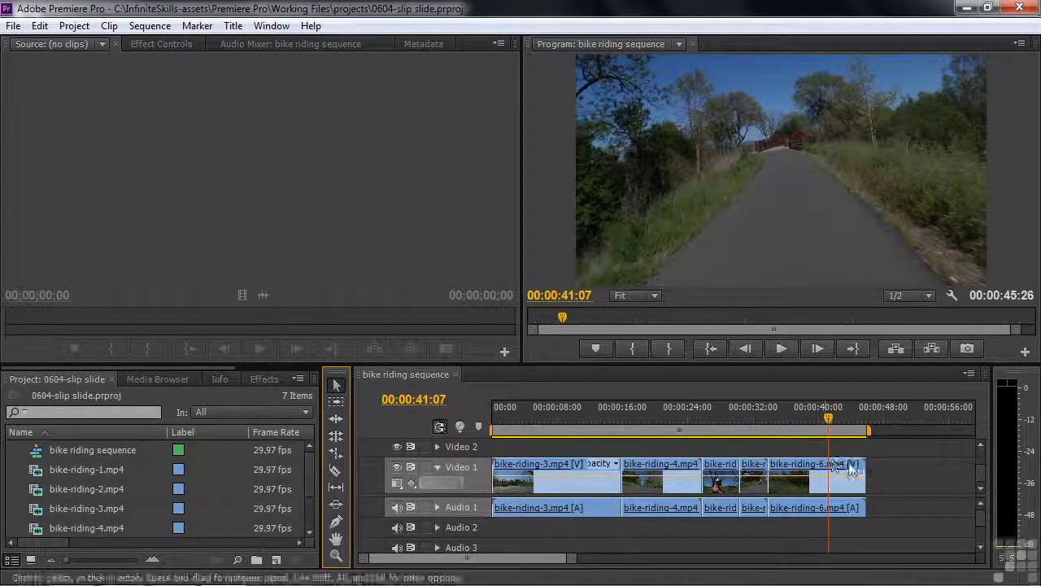
drag(864, 470, 826, 465)
key(ctrl+z)
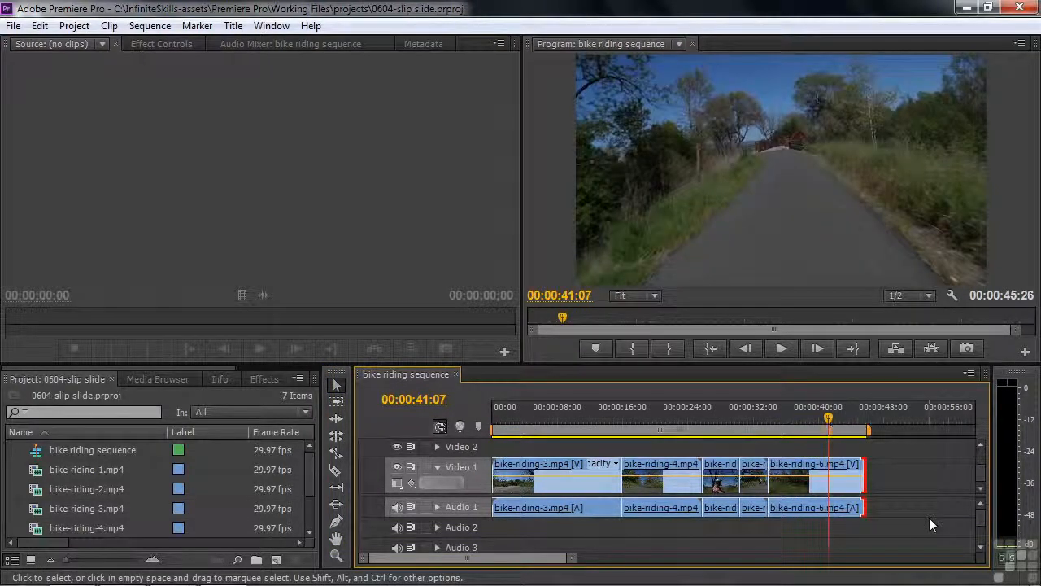
click(863, 533)
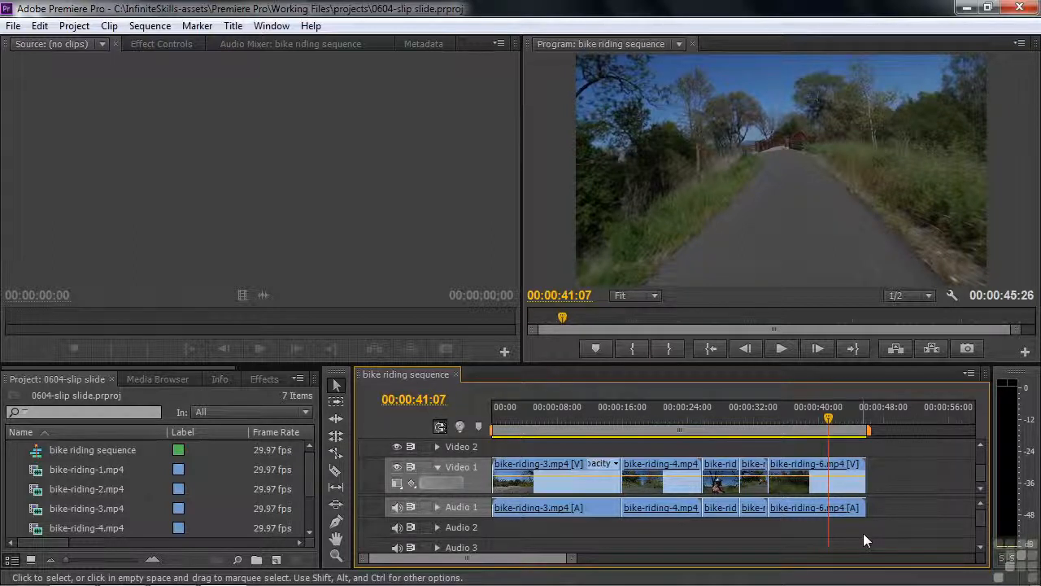
Step: Split bike-riding-6.mp4 at 00:00:41:07 with the Razor tool and play across the cut from 00:00:40:05
key(c)
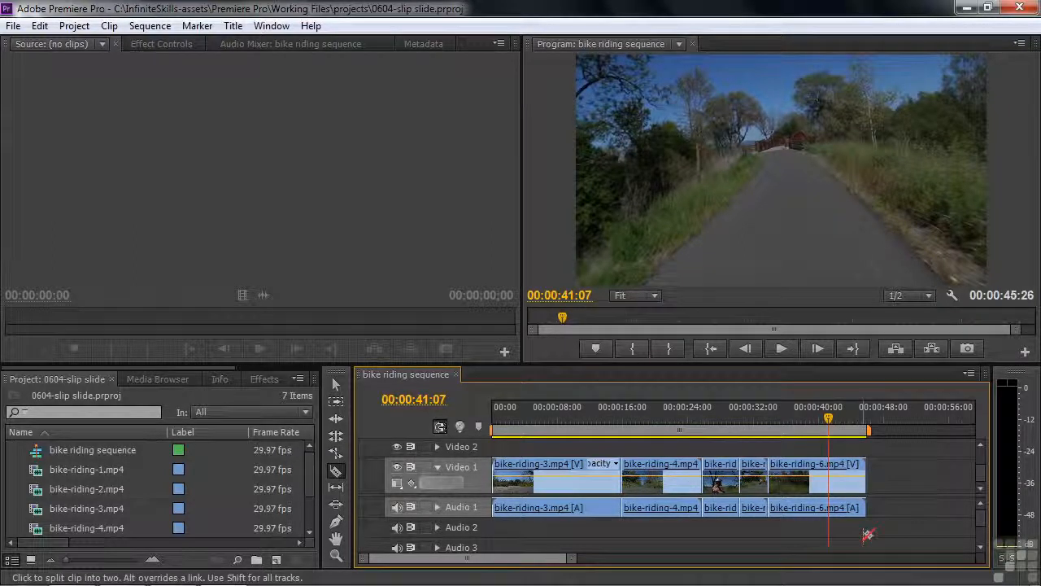
click(830, 468)
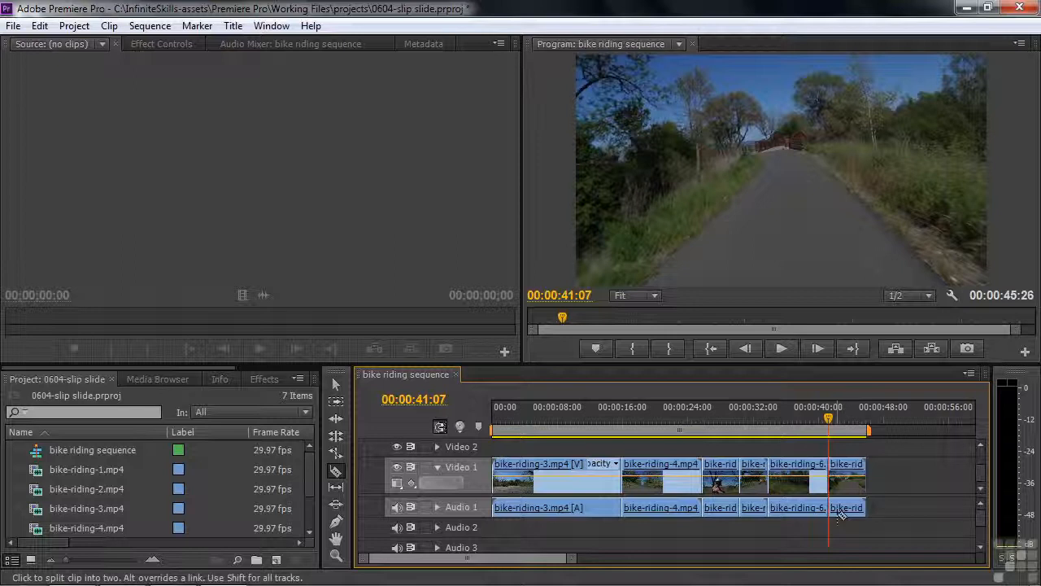
drag(829, 421, 821, 421)
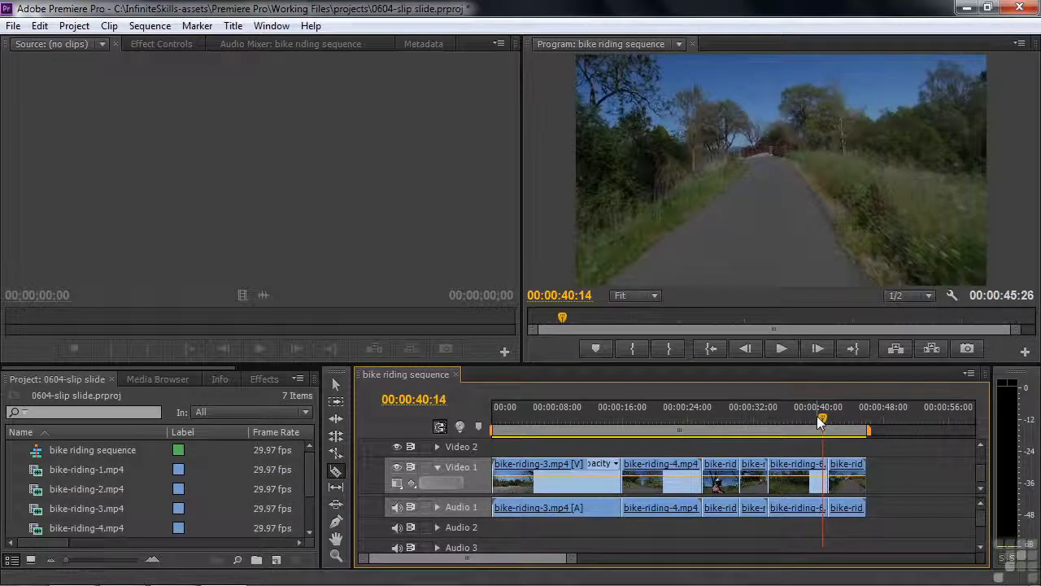
drag(822, 422, 819, 421)
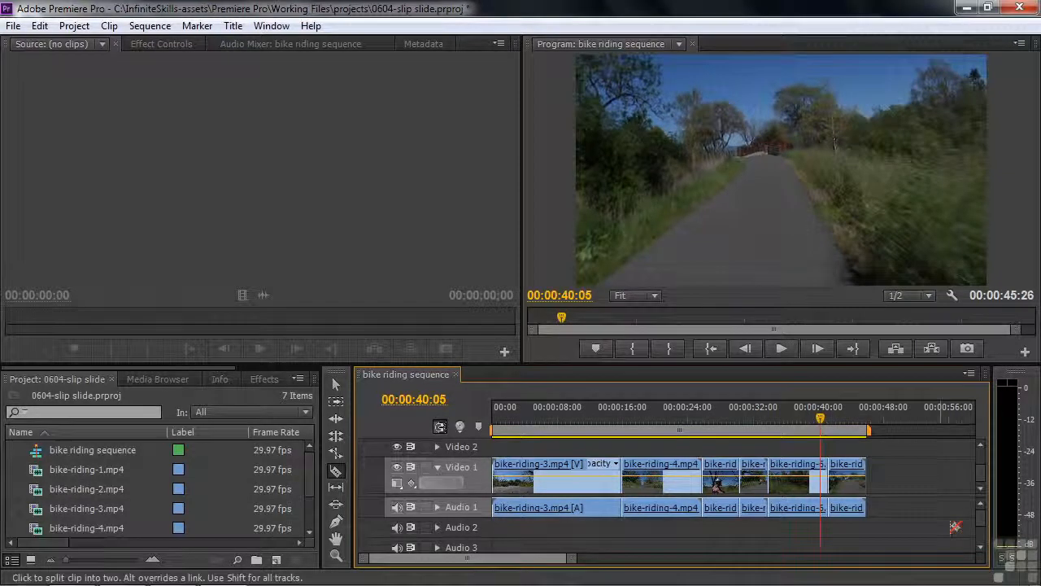
key(space)
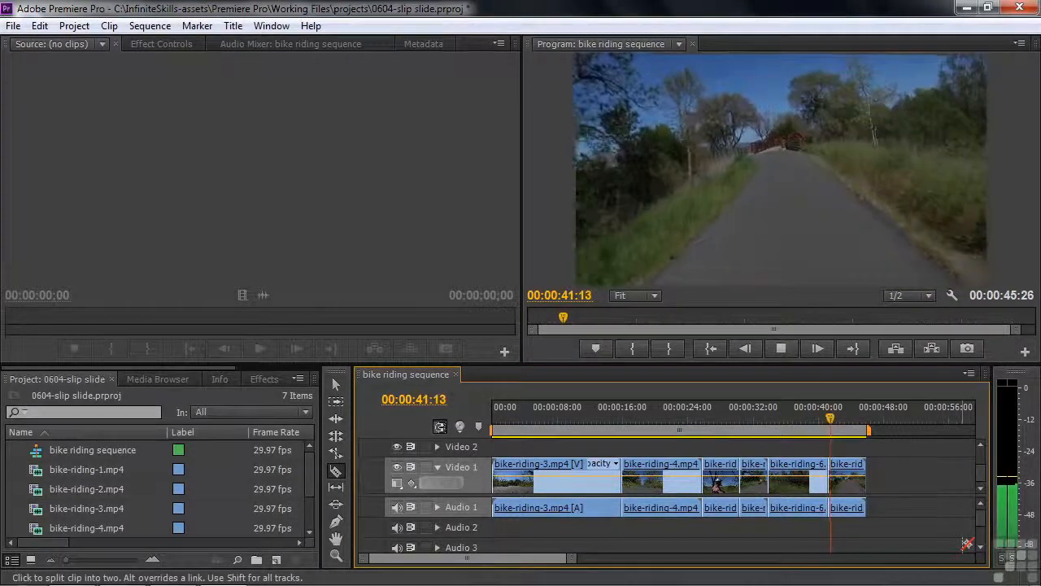
key(space)
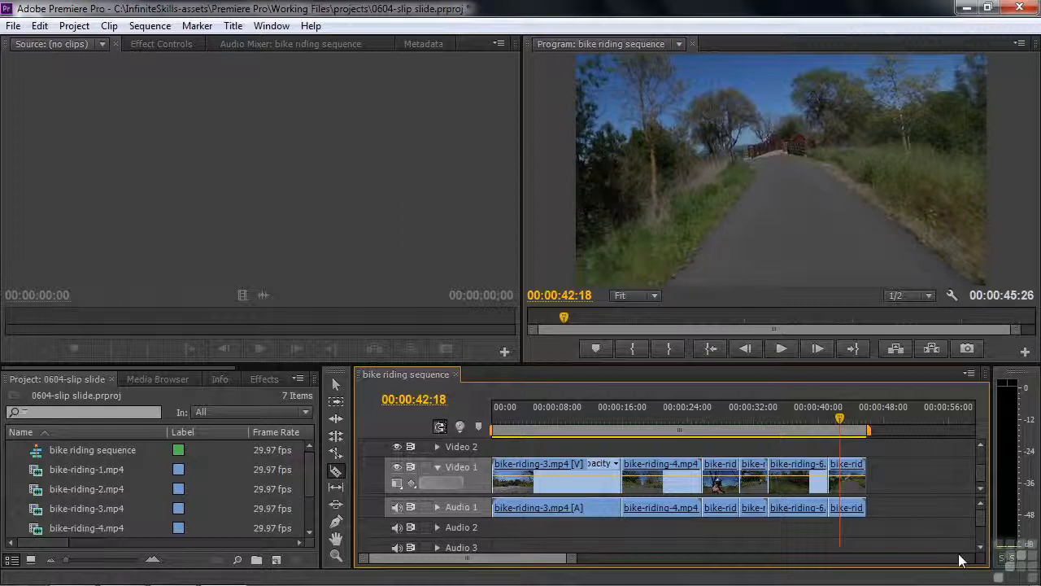
Step: Clear the segment of bike-riding-6.mp4 after the cut at 00:00:41:07 from the timeline
right_click(852, 465)
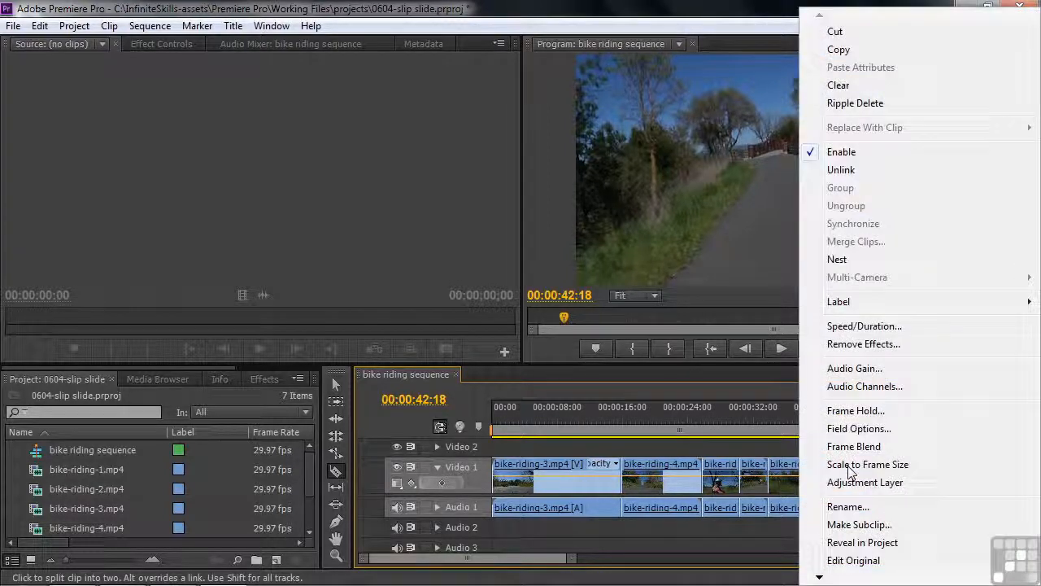
click(838, 87)
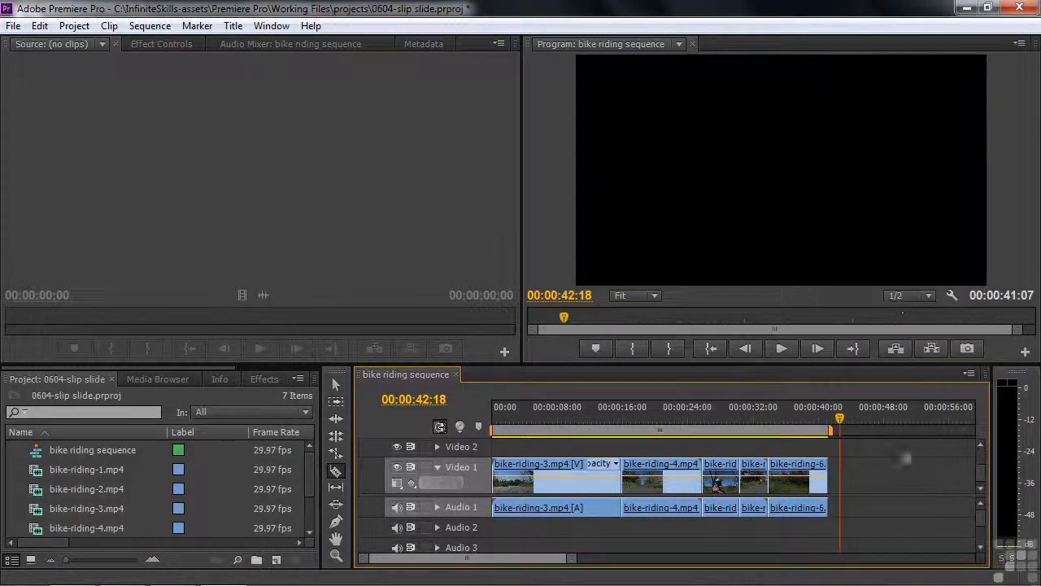
Step: Play the end of bike-riding-3.mp4 into the next clip, and split bike-riding-3.mp4 at 00:00:12:05 with the Razor tool
drag(842, 421, 591, 446)
key(space)
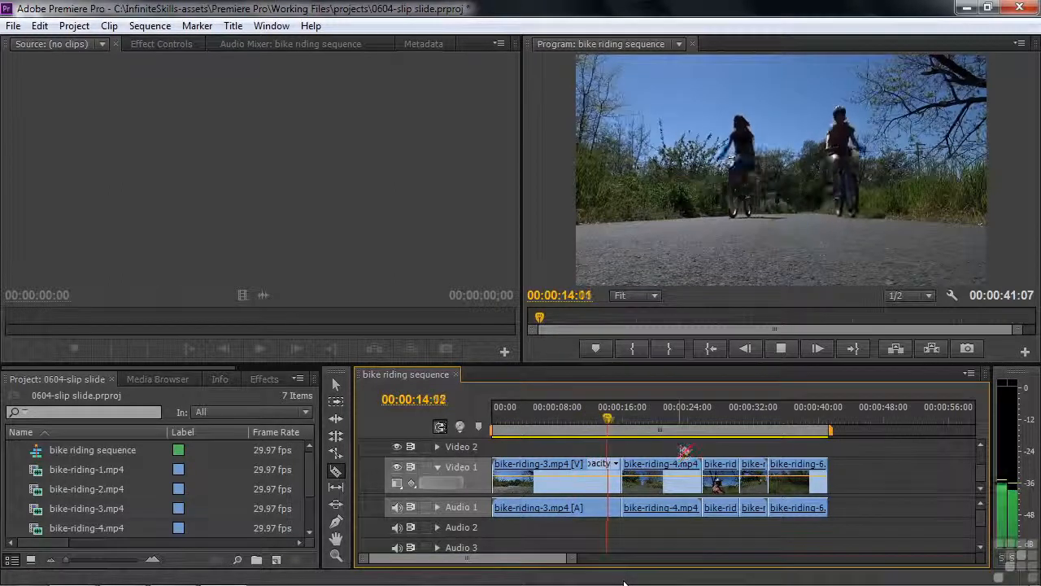
key(space)
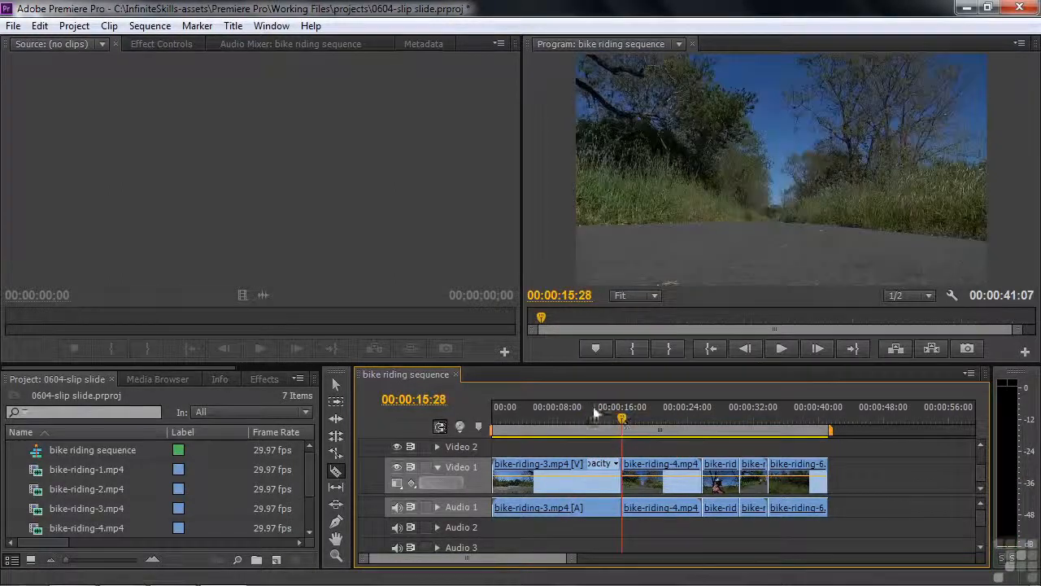
click(592, 422)
drag(593, 421, 591, 422)
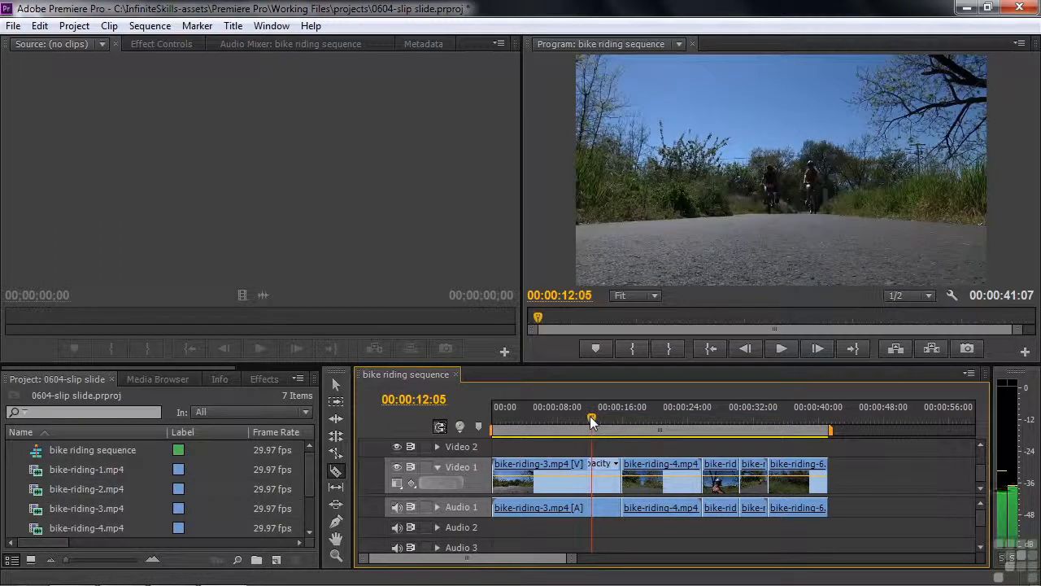
click(594, 474)
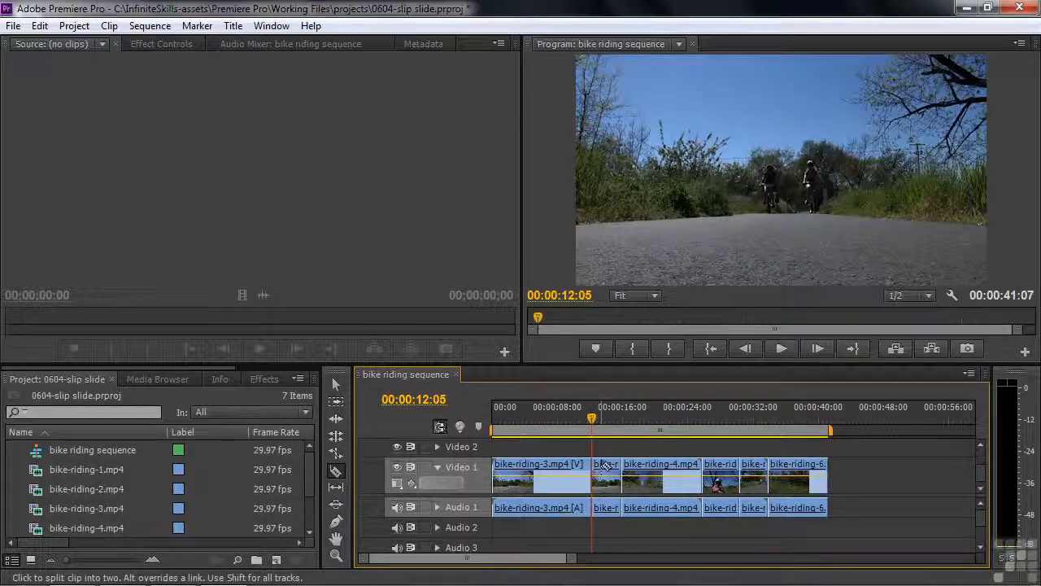
Step: Ripple delete the first part of bike-riding-3.mp4 and play the sequence from its start into bike-riding-4.mp4
right_click(550, 465)
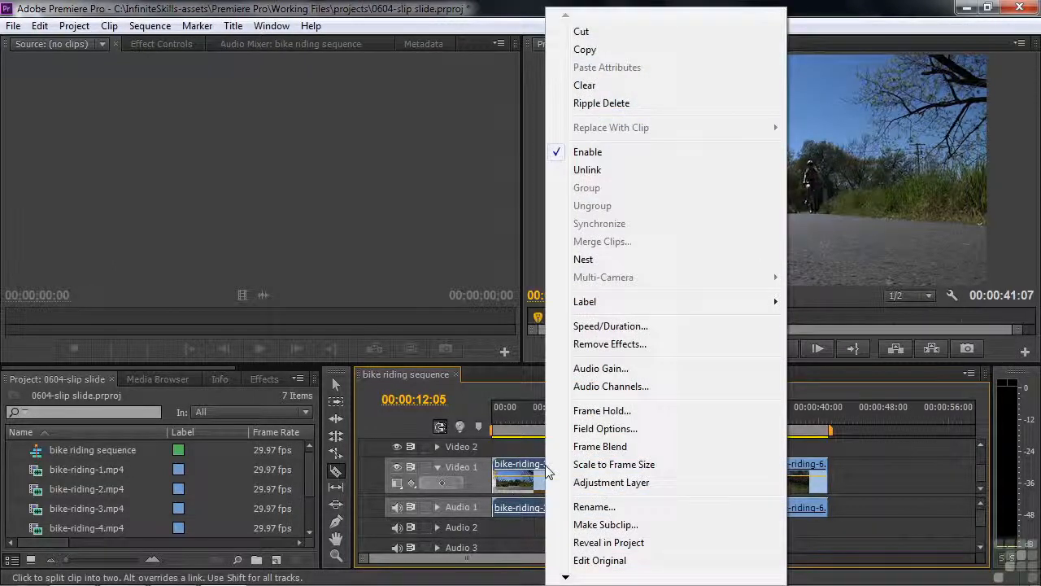
click(624, 105)
drag(601, 415, 493, 417)
key(space)
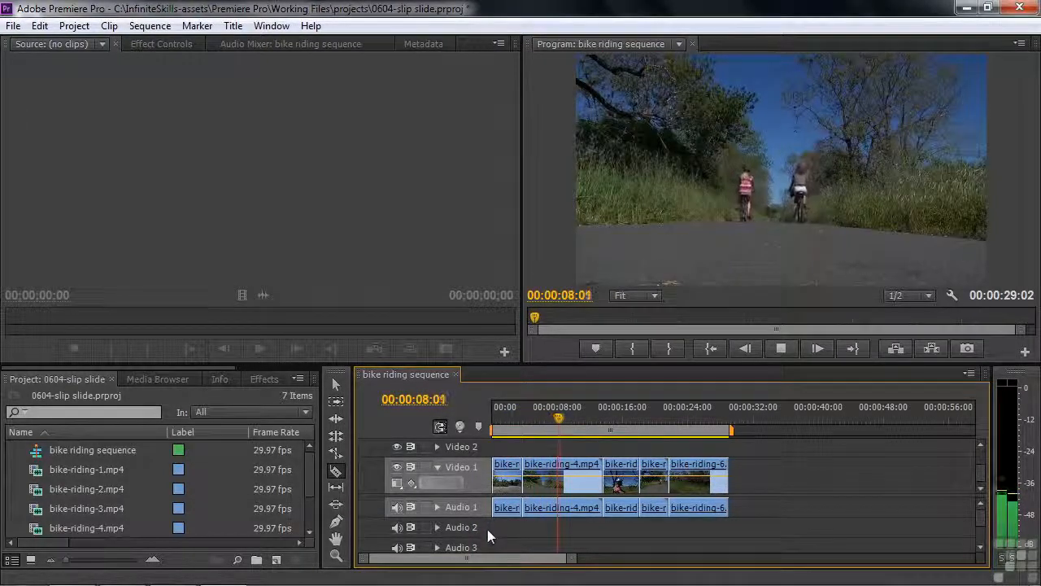
key(space)
Step: Split bike-riding-4.mp4 at 00:00:08:26 with the Razor tool and ripple delete the part after the cut
drag(568, 424, 565, 421)
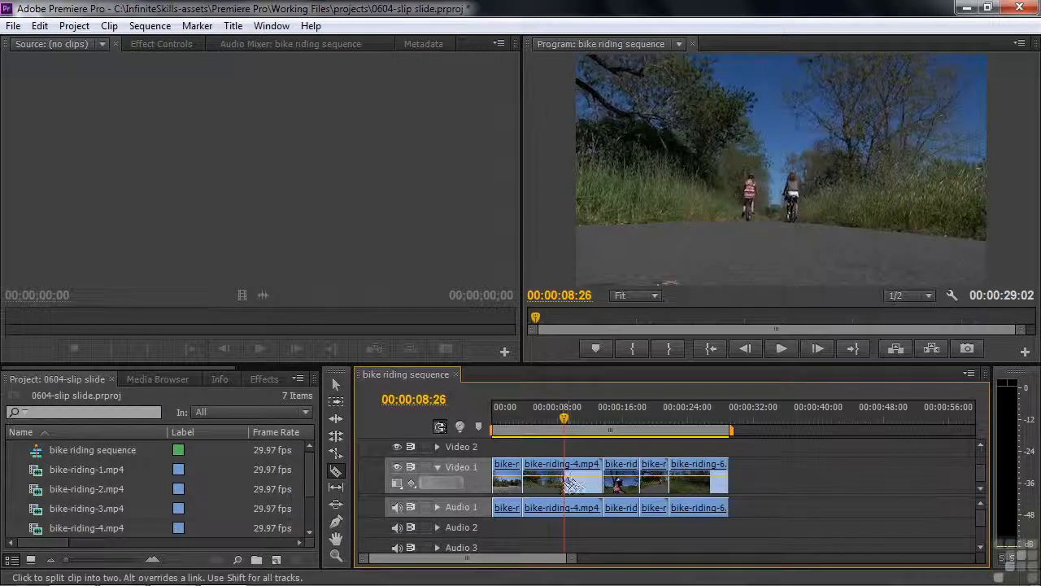
click(566, 483)
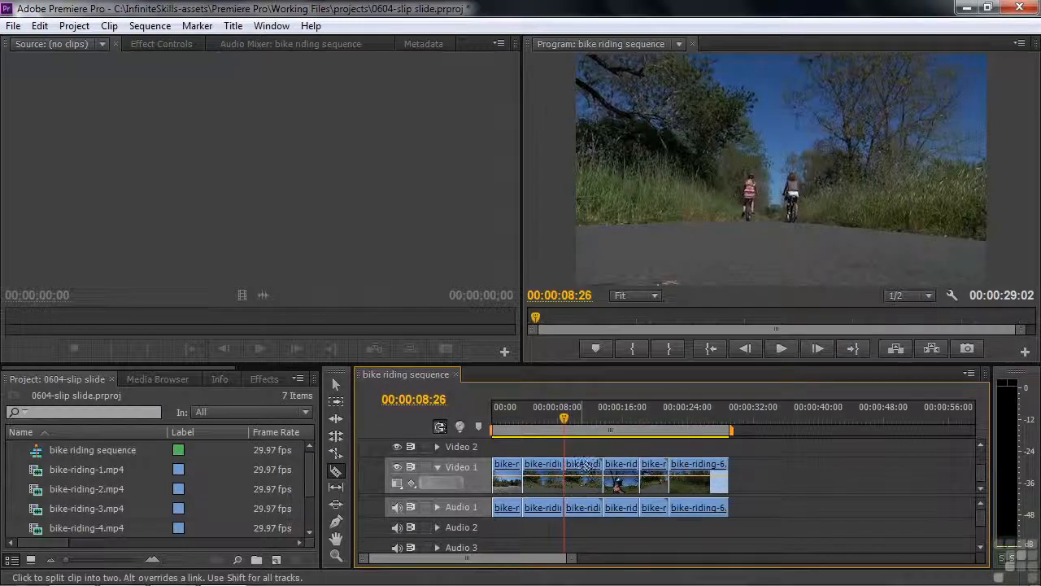
right_click(583, 470)
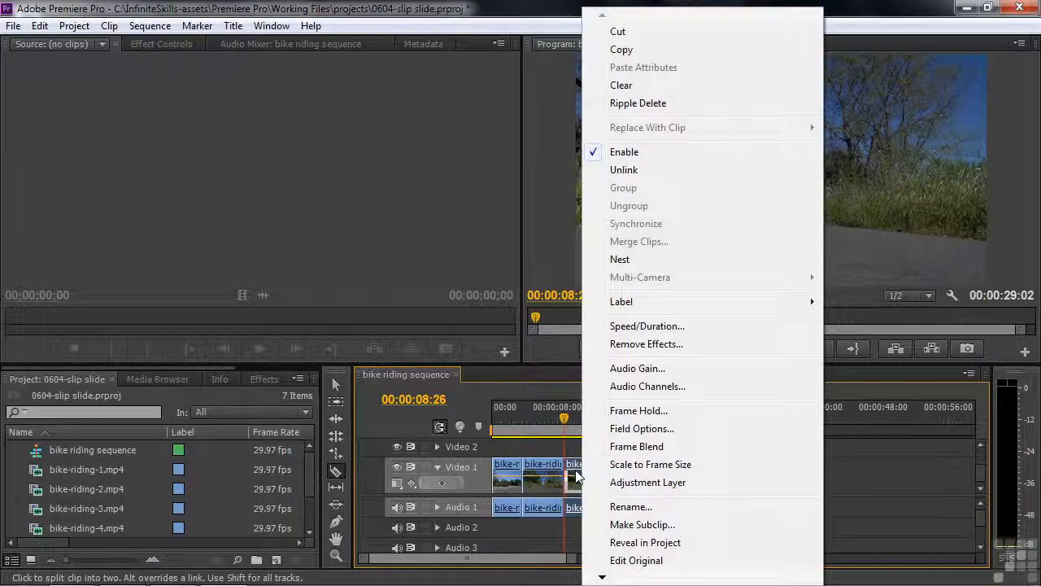
click(626, 103)
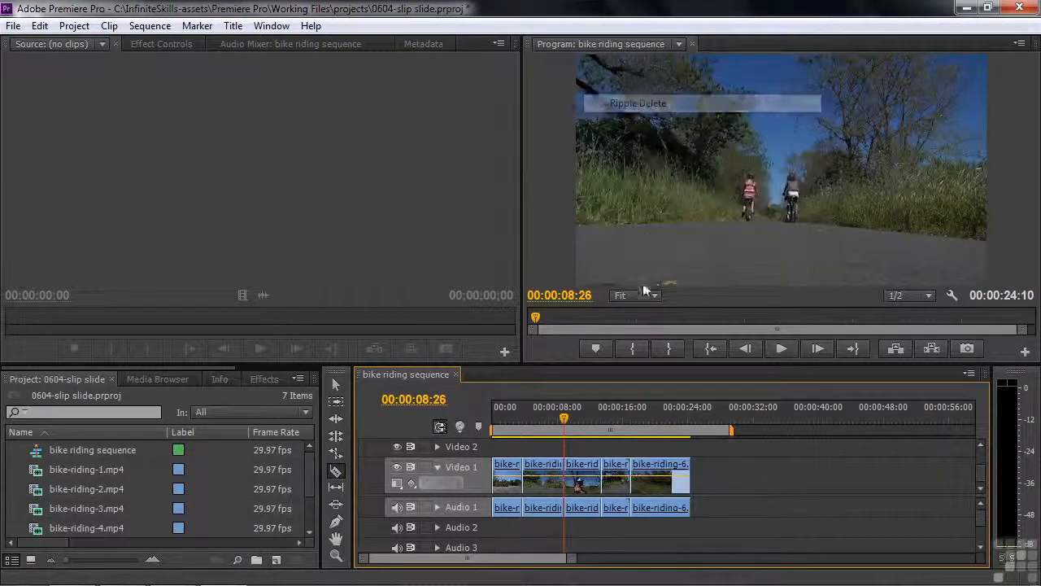
Step: Play across the edit between bike-riding-4.mp4 and the helmet close-up clip, stopping at 00:00:10:26
click(555, 418)
key(space)
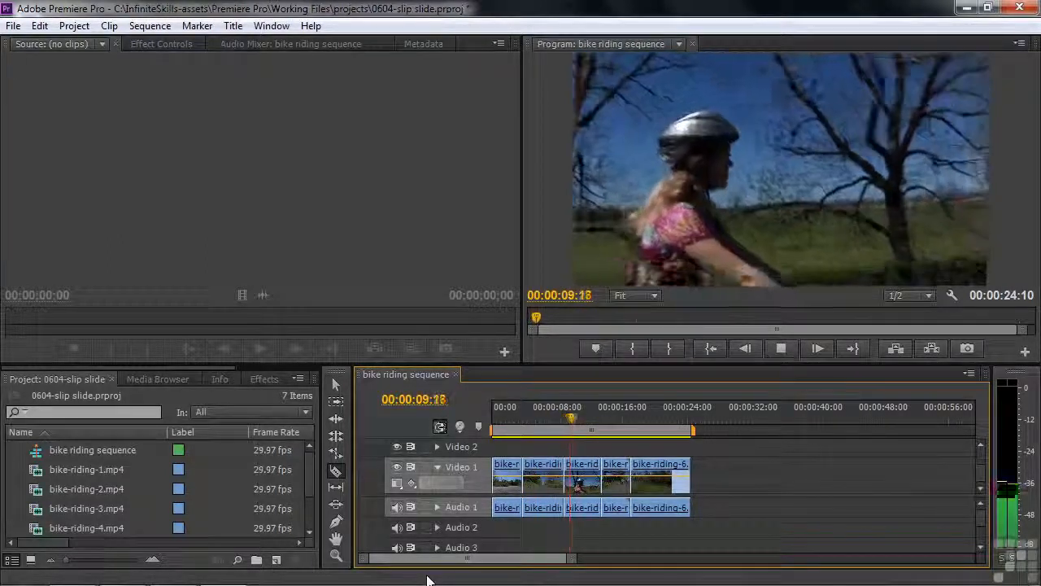
key(space)
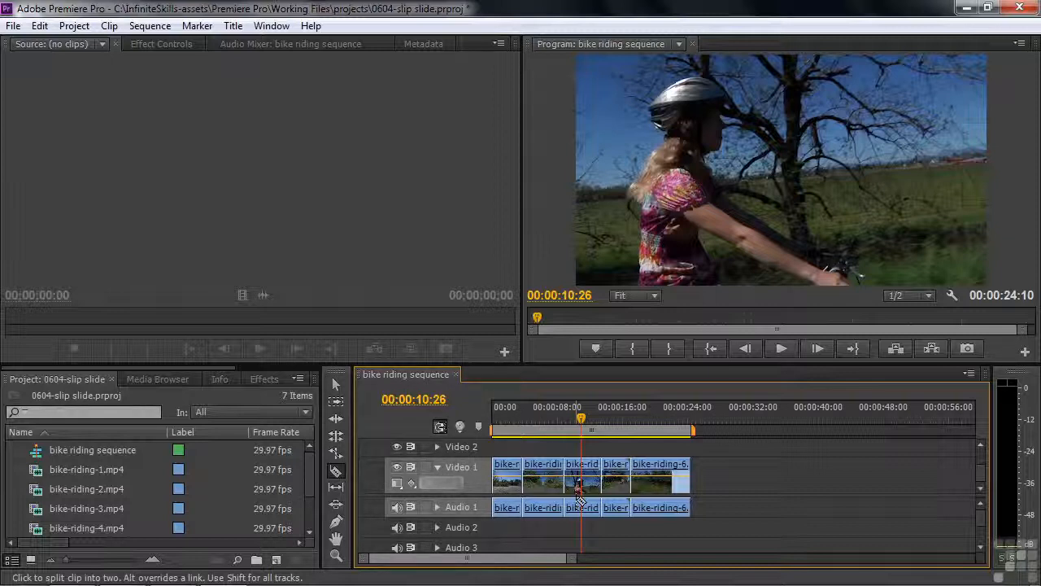
Step: Slip the third clip on Video 1 to later source footage with the Slip tool, and play the clip from just before its start
click(336, 488)
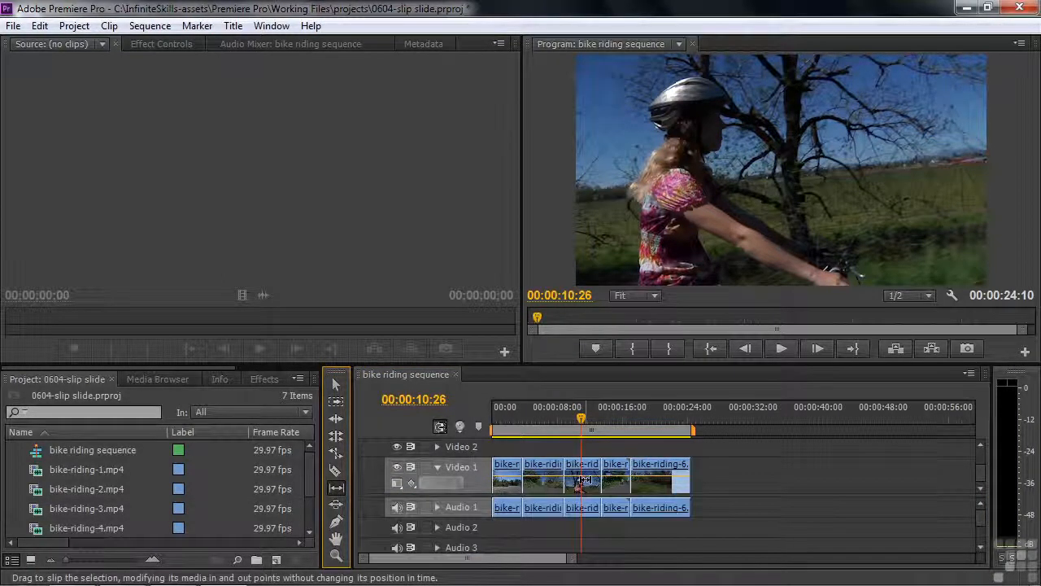
drag(582, 482, 580, 482)
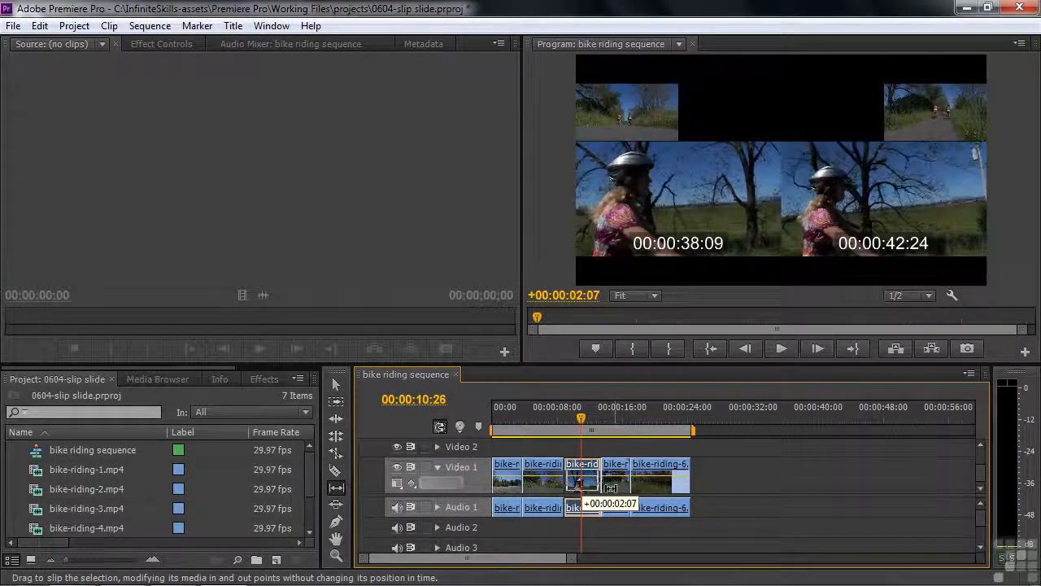
mouse_move(599, 484)
mouse_down()
mouse_move(558, 481)
mouse_move(618, 486)
mouse_move(580, 484)
mouse_up()
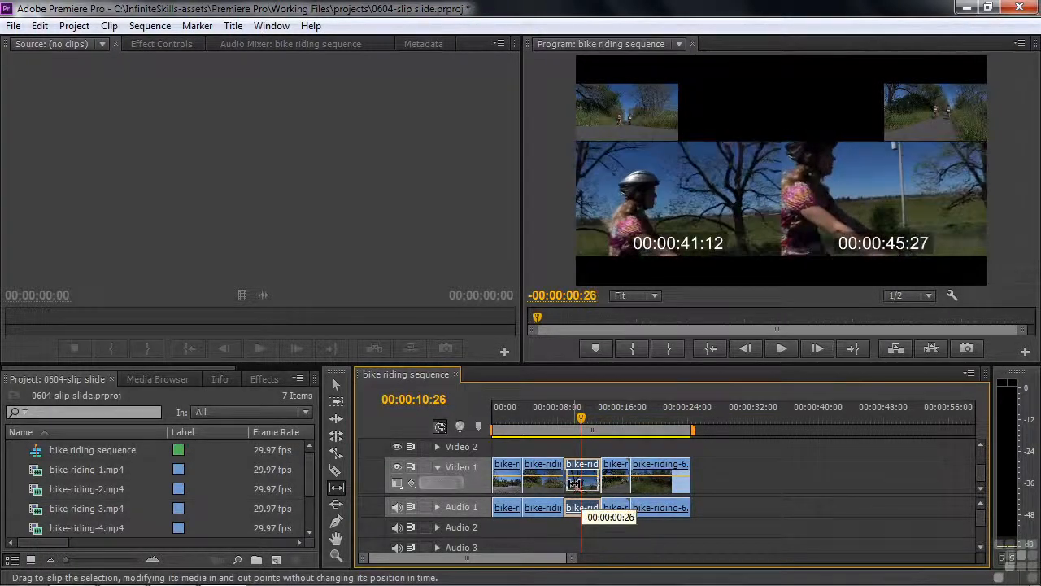
mouse_move(572, 484)
mouse_down()
mouse_move(598, 489)
mouse_move(567, 481)
mouse_up()
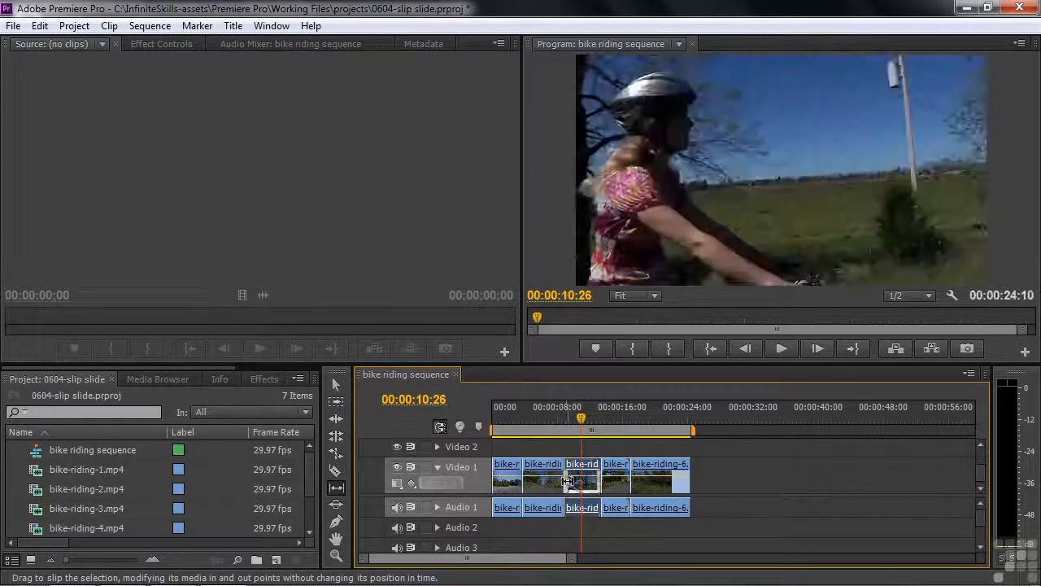
drag(580, 421, 553, 429)
key(space)
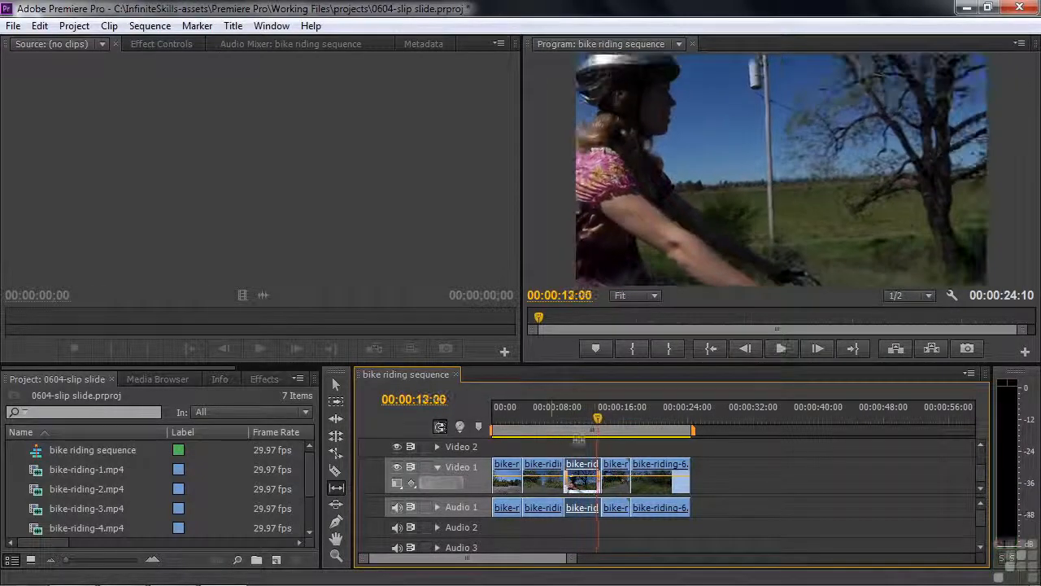
Step: Park the playhead at 00:00:15:04 over the fourth clip on Video 1 and slide that clip slightly earlier with the Slide tool
drag(598, 421, 613, 422)
click(338, 506)
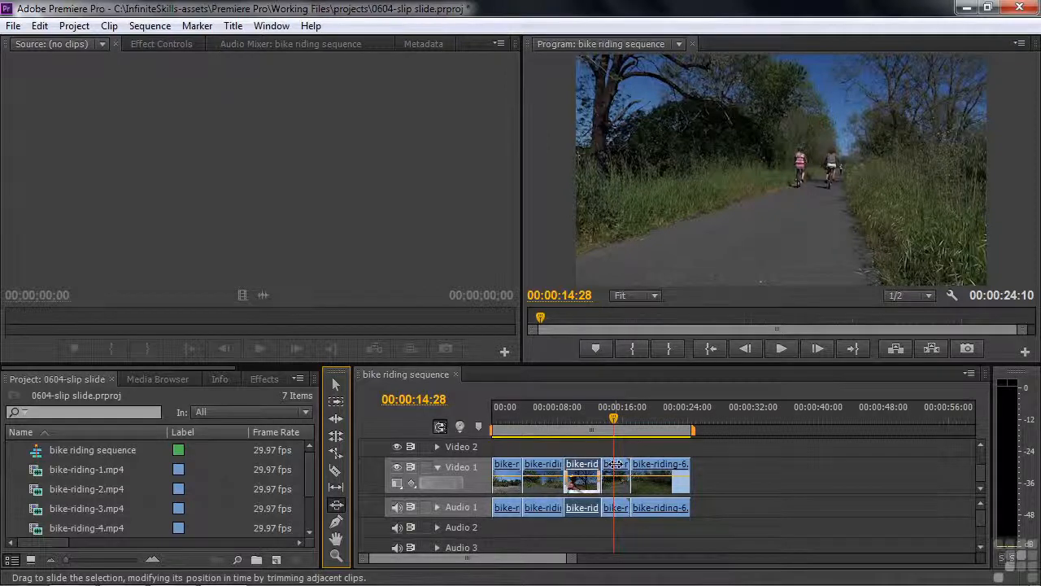
drag(610, 427, 616, 464)
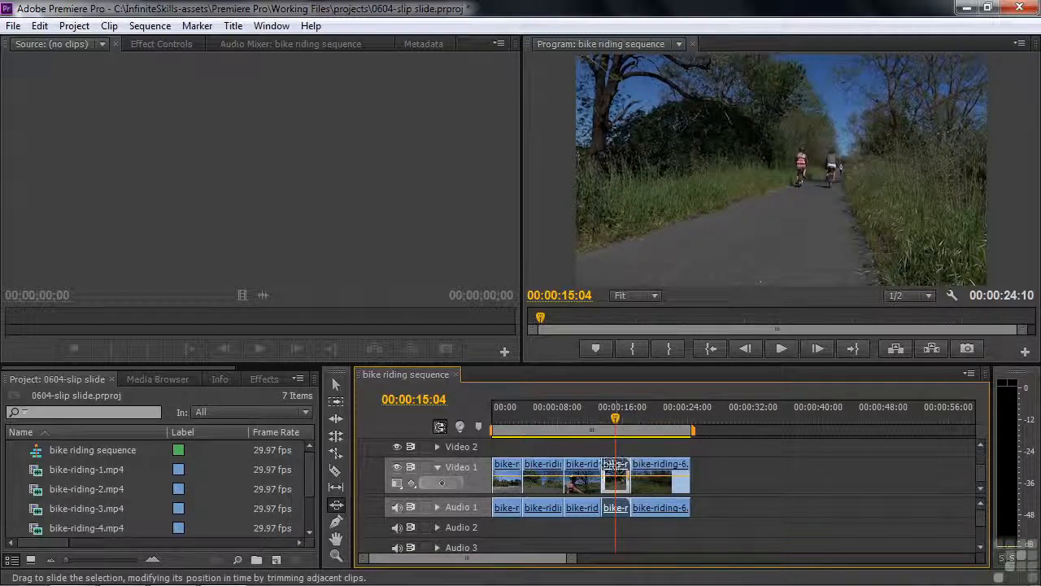
mouse_move(616, 465)
mouse_down()
mouse_move(627, 474)
mouse_move(617, 480)
mouse_up()
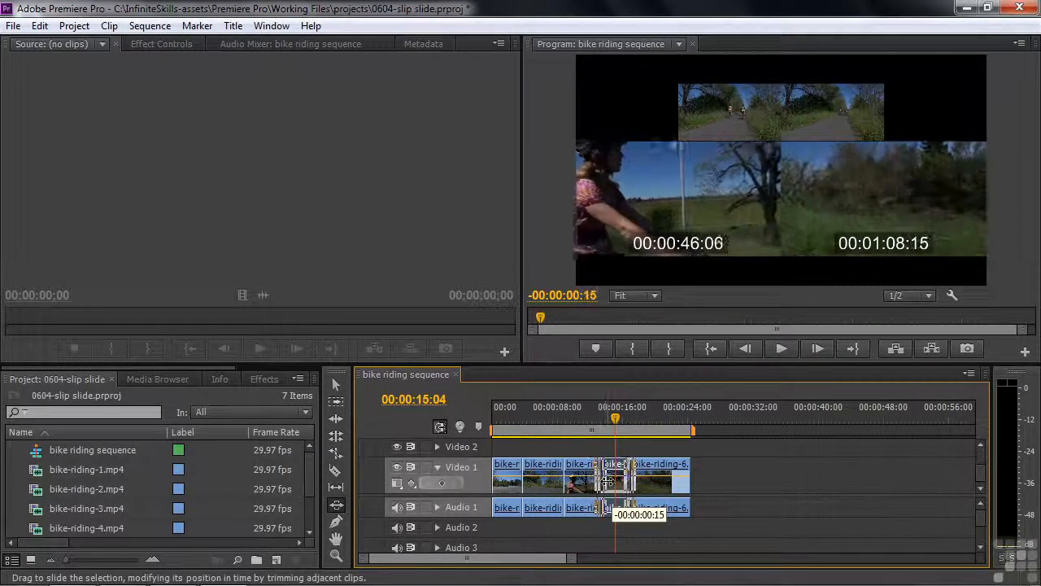
drag(619, 480, 606, 482)
drag(624, 486, 606, 486)
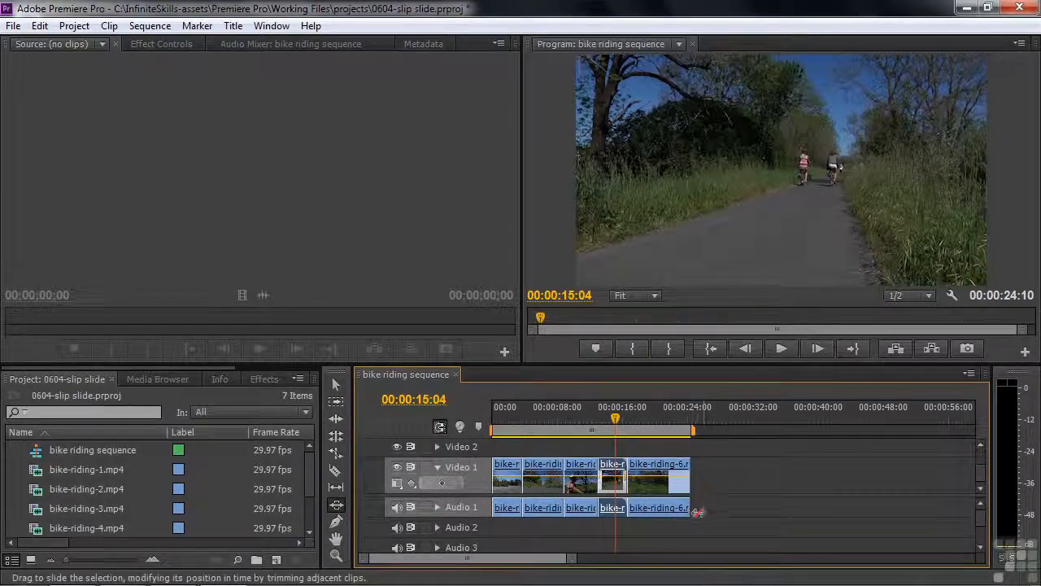
Step: Play the sequence from about 00:00:11:00 across the slid clip and stop at 00:00:22:10
drag(618, 419, 585, 420)
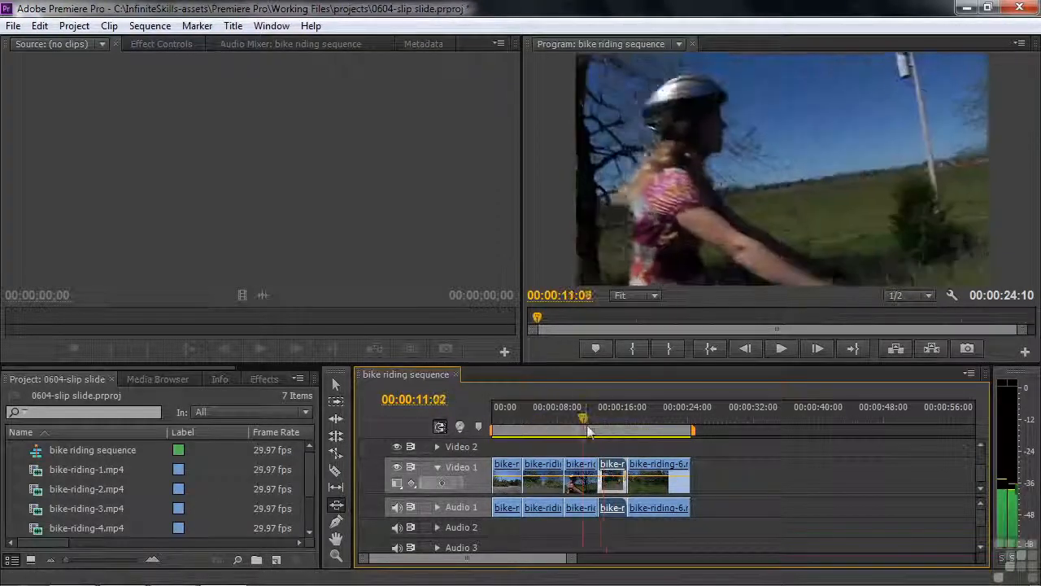
key(space)
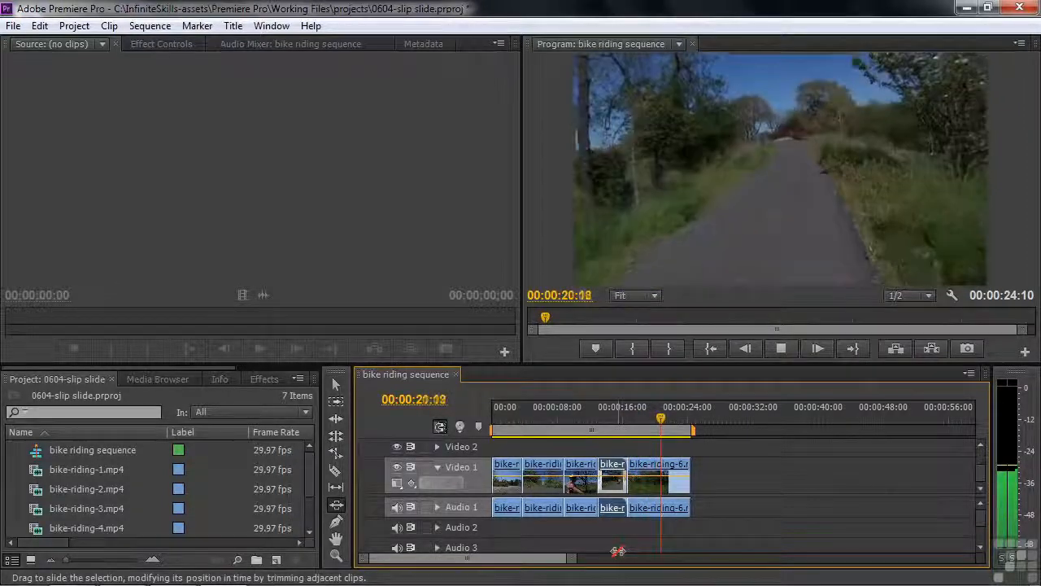
key(space)
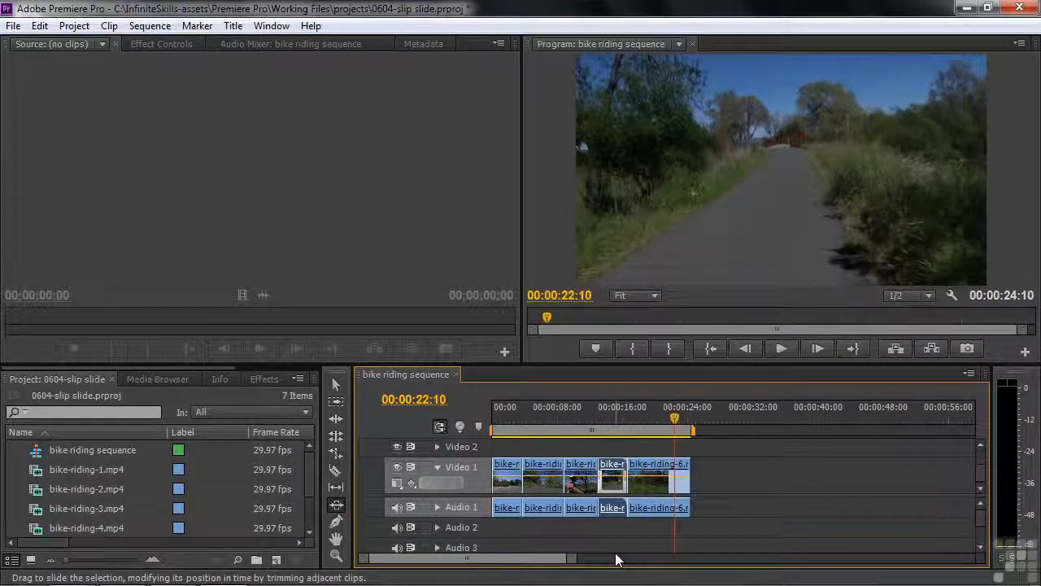